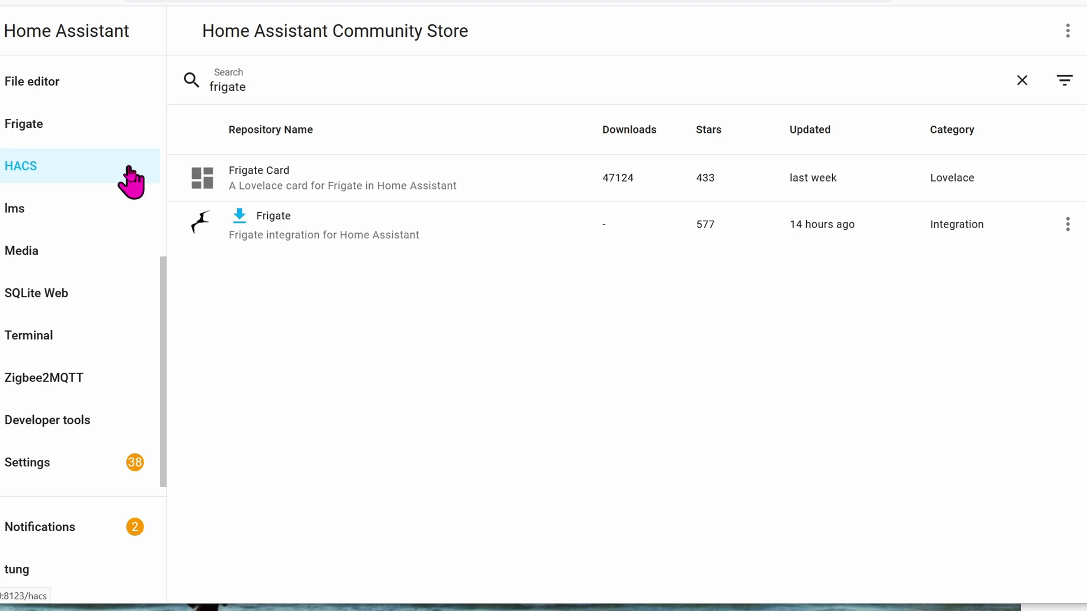
Add the Hyundai-Kia-Connect GitHub repository to the community store as a custom Integration repository.
left_click(1072, 33)
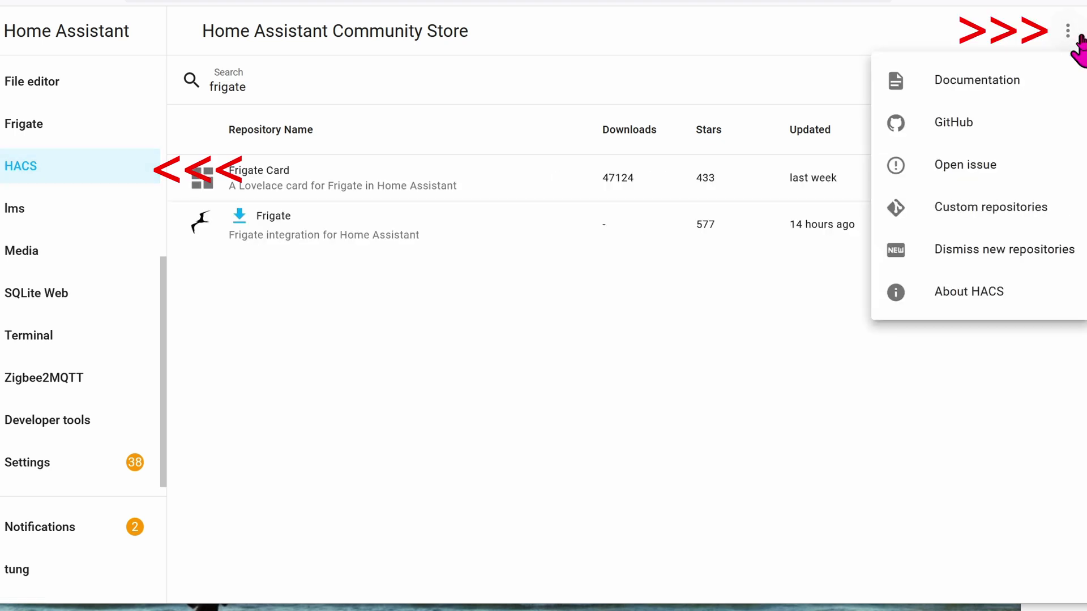
left_click(995, 227)
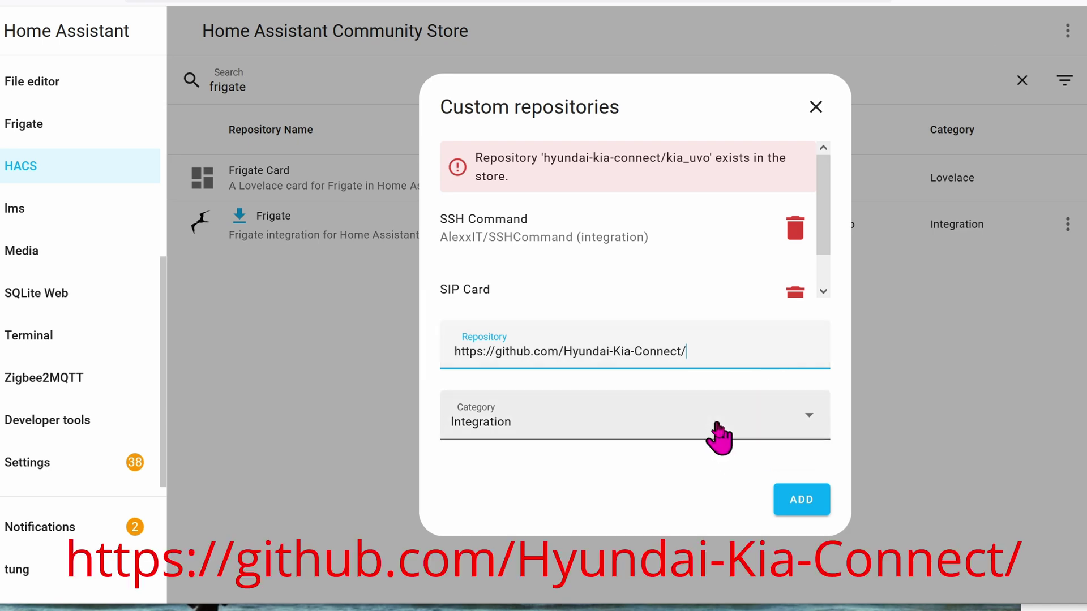
left_click(814, 501)
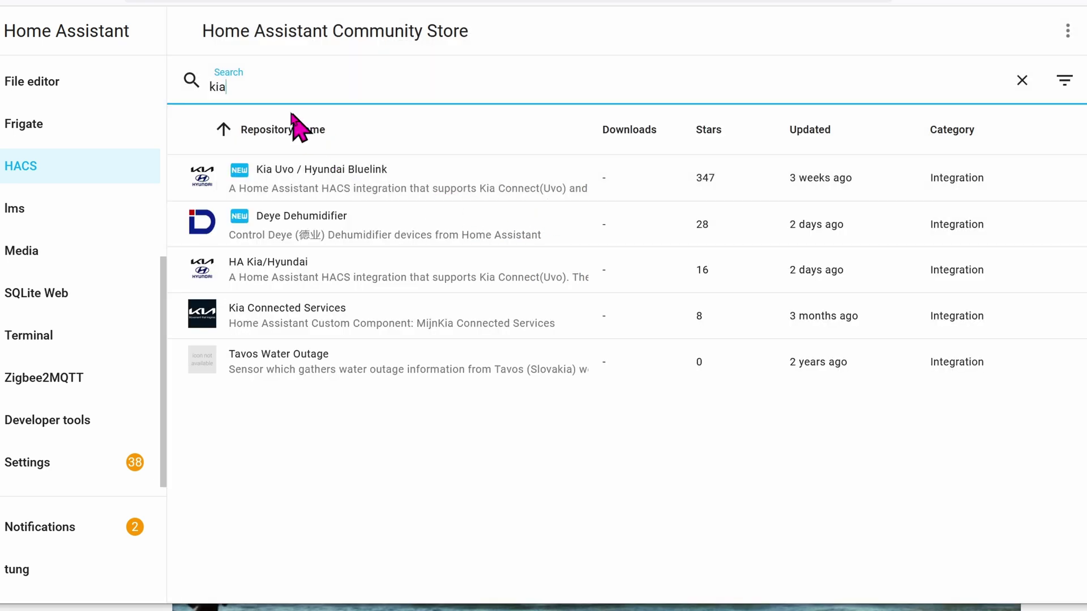
Download version v2.22.0 of the Kia Uvo / Hyundai Bluelink integration.
left_click(353, 186)
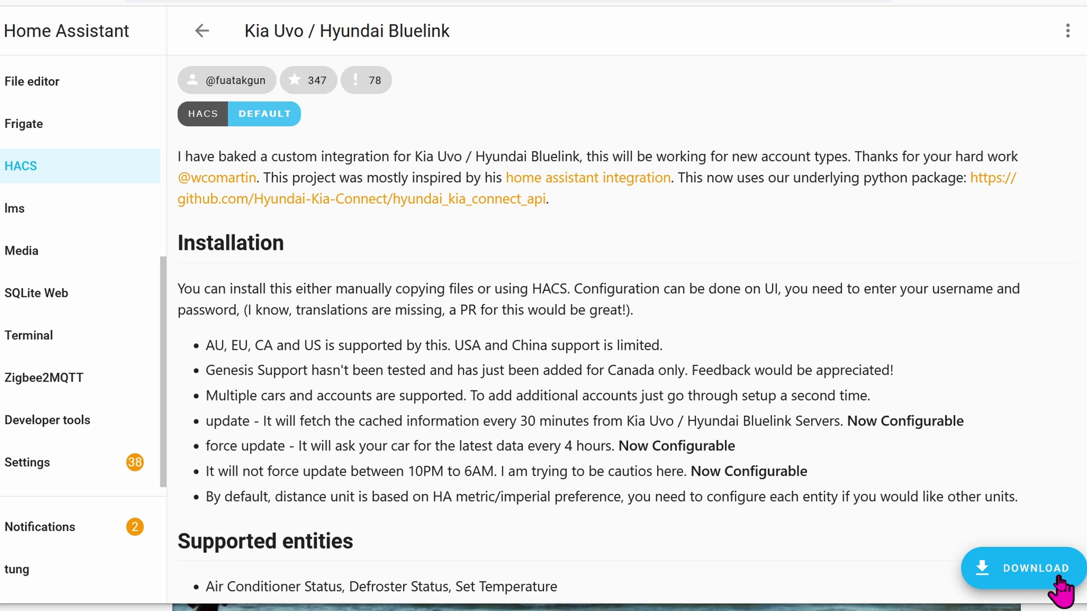
left_click(1061, 589)
left_click(837, 456)
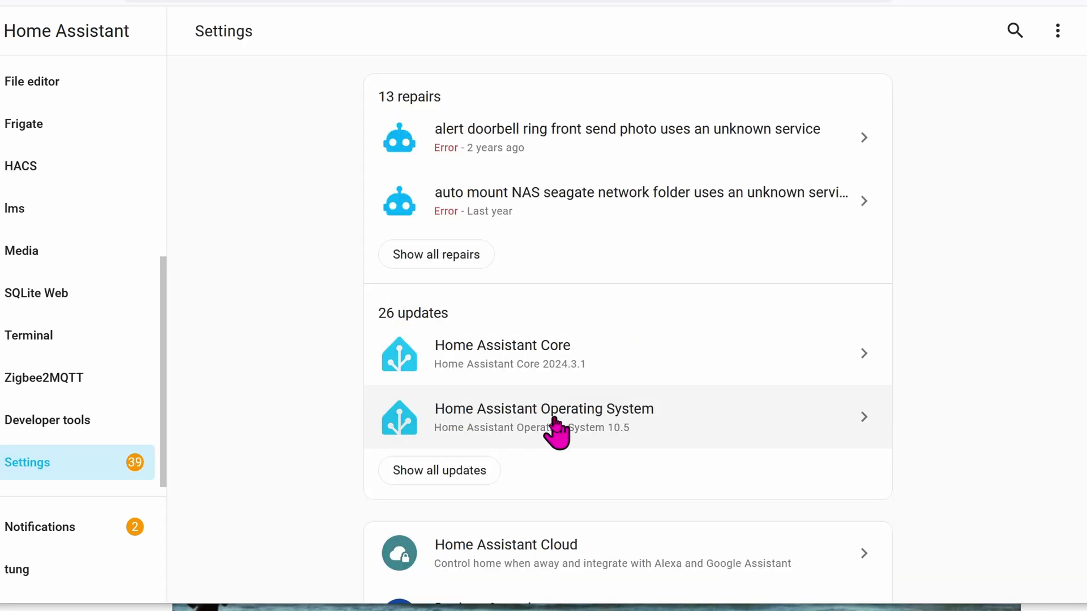
scroll(558, 396, "down", 3)
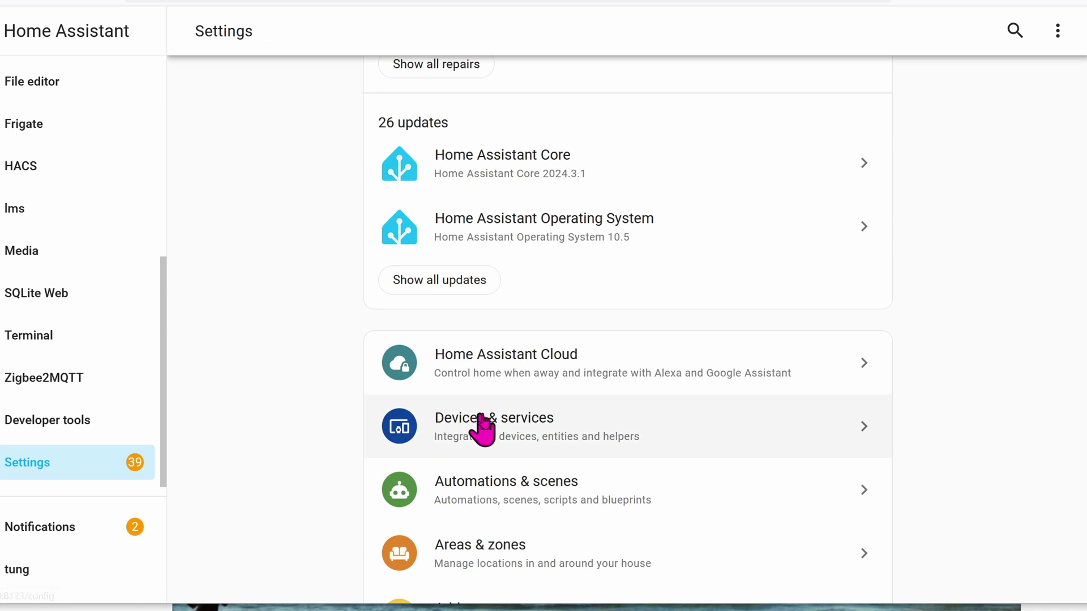
Add the Kia Uvo / Hyundai Bluelink integration with the account login, and assign the 2023 IONIQ 5 to the garage.
left_click(515, 431)
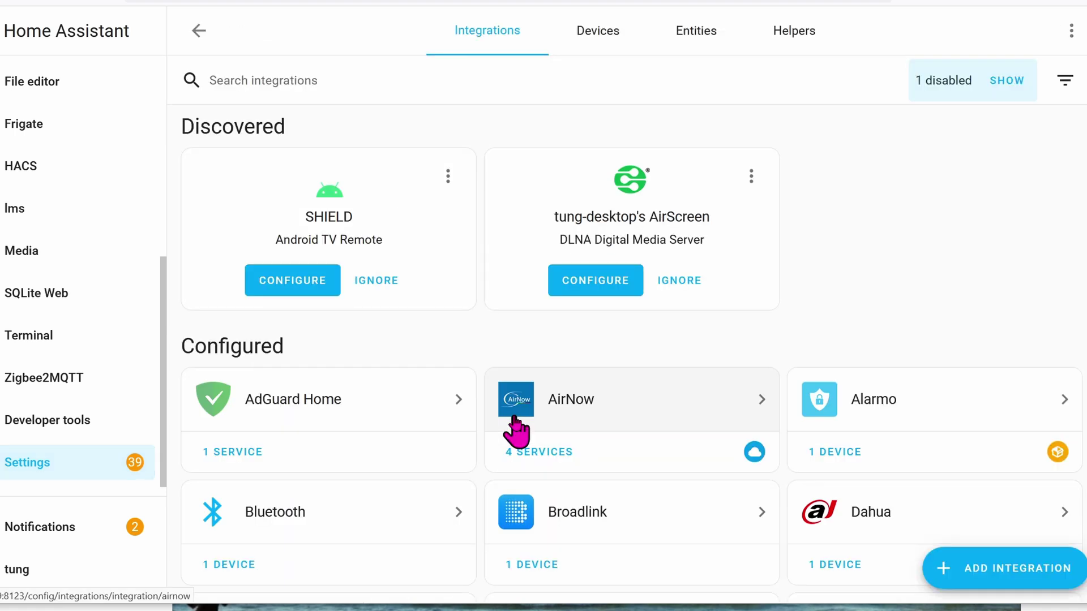
left_click(1016, 569)
type("kia")
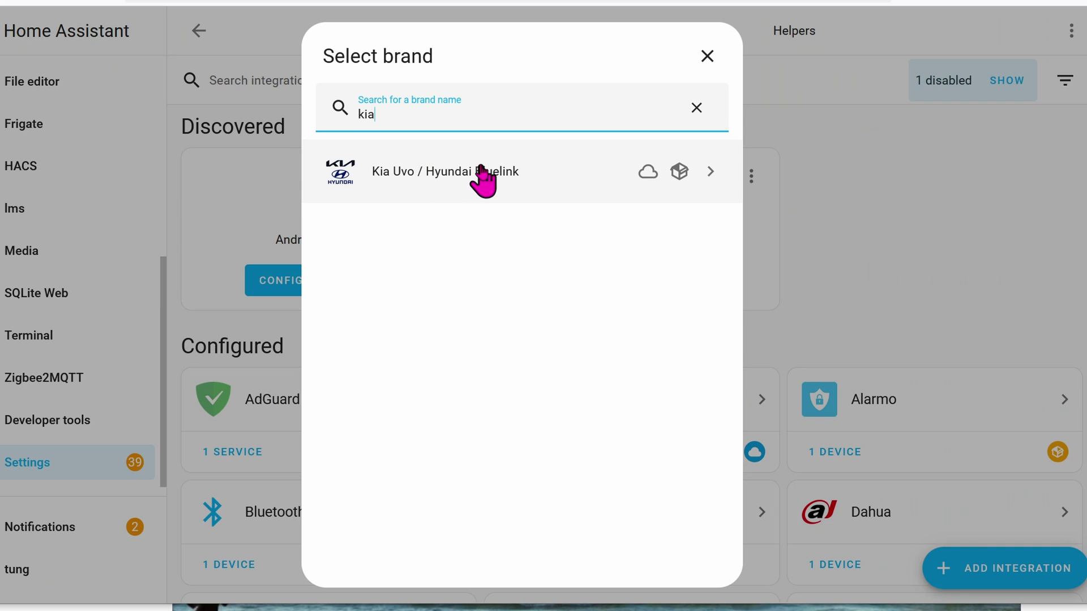
left_click(481, 173)
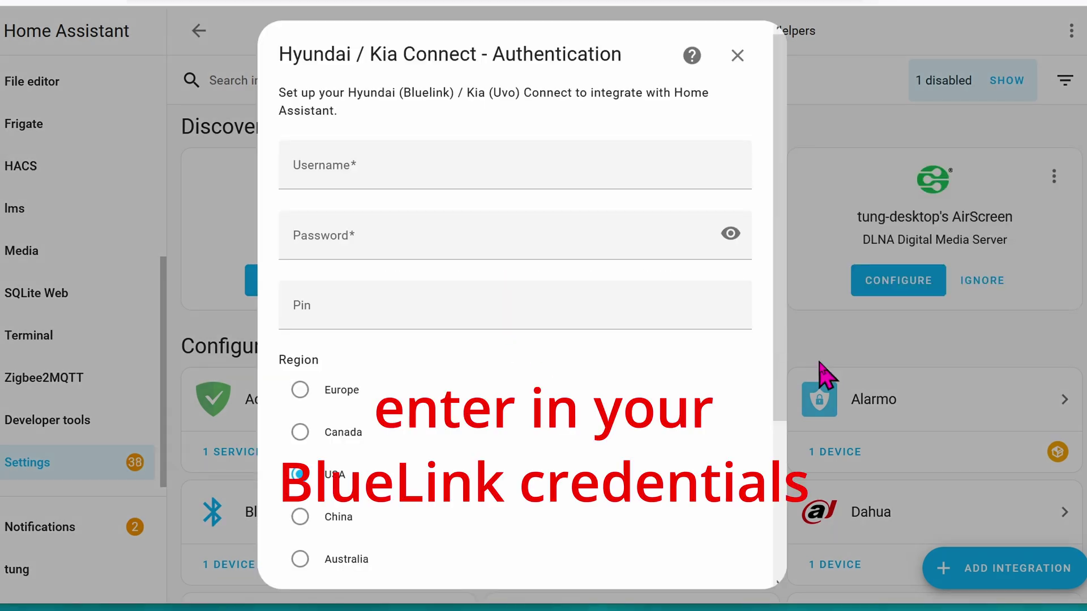
left_click(477, 182)
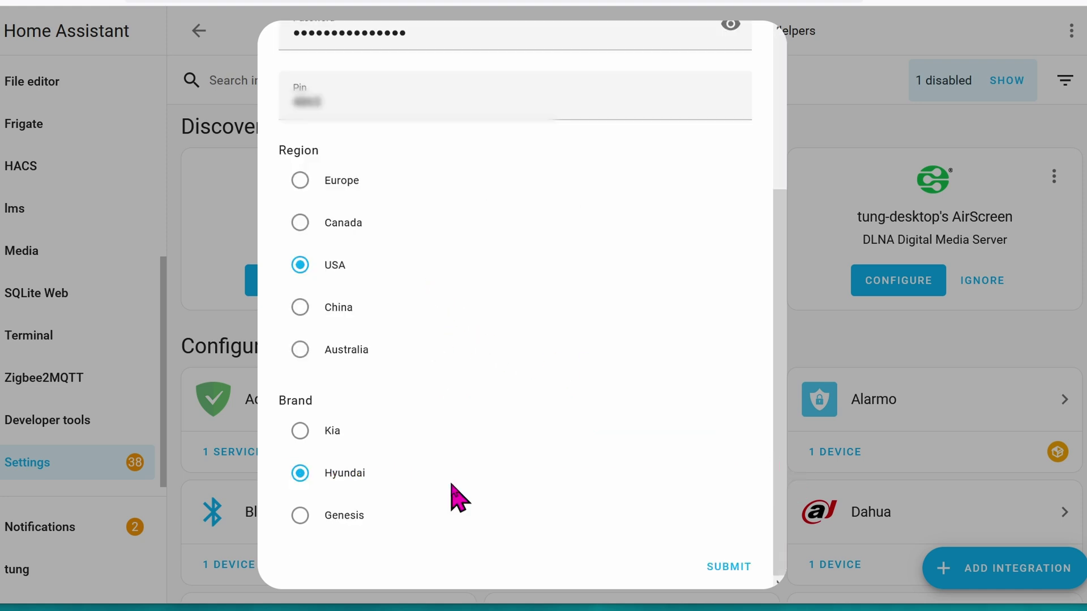
left_click(725, 567)
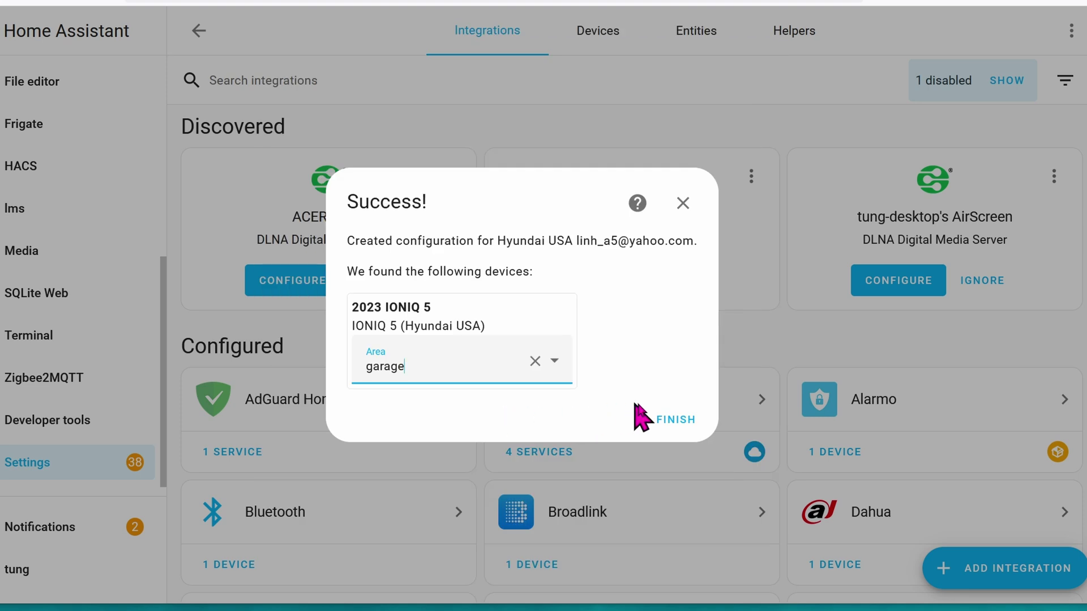
left_click(675, 421)
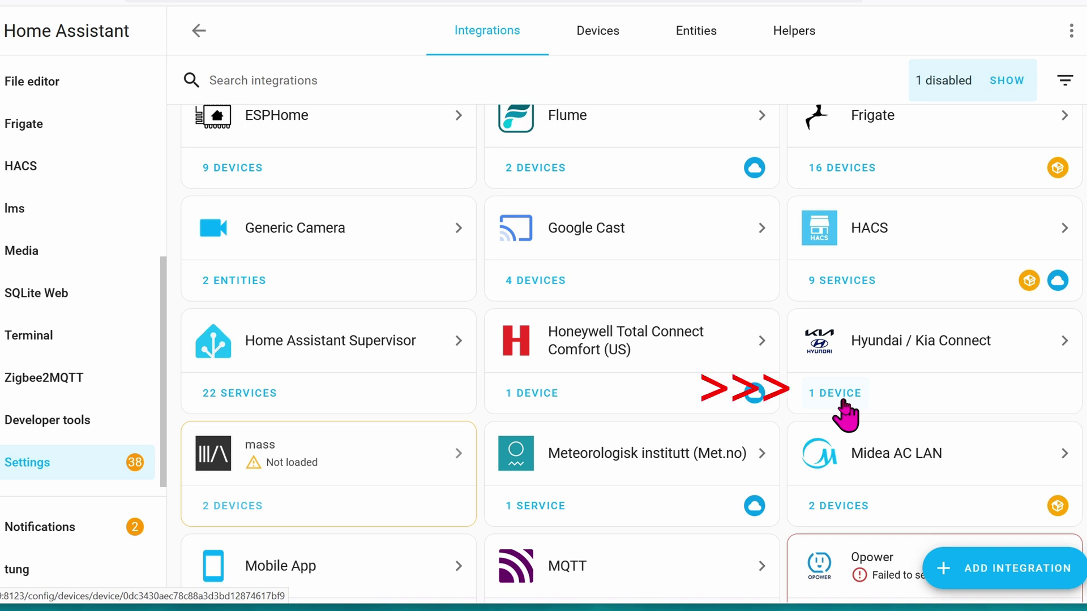
Open the 2023 IONIQ 5 device page and look through its sensors, such as Car Battery Level 97%.
left_click(842, 396)
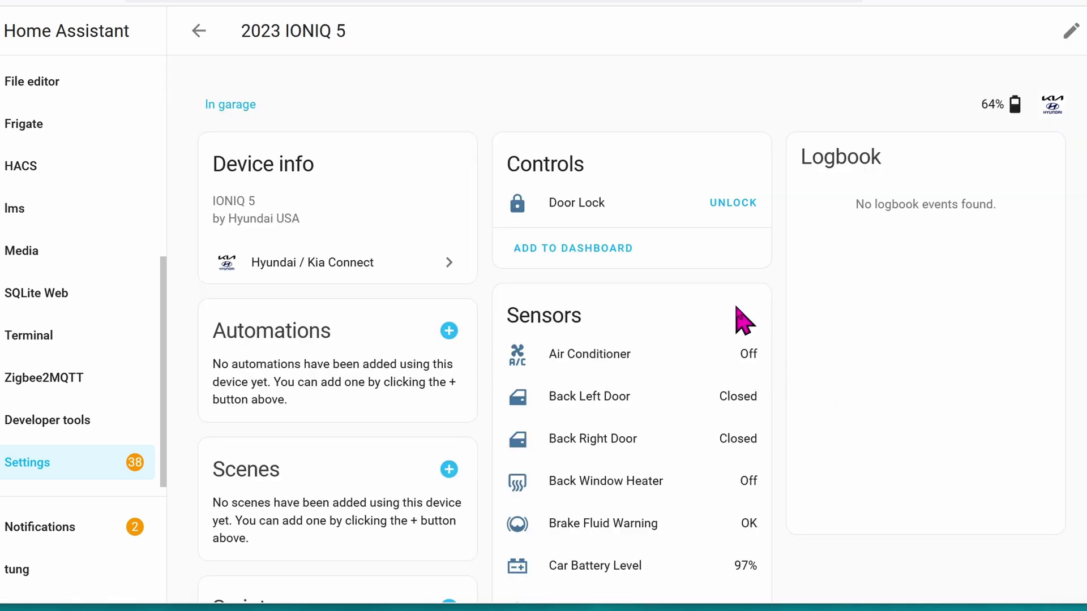
scroll(736, 315, "down", 3)
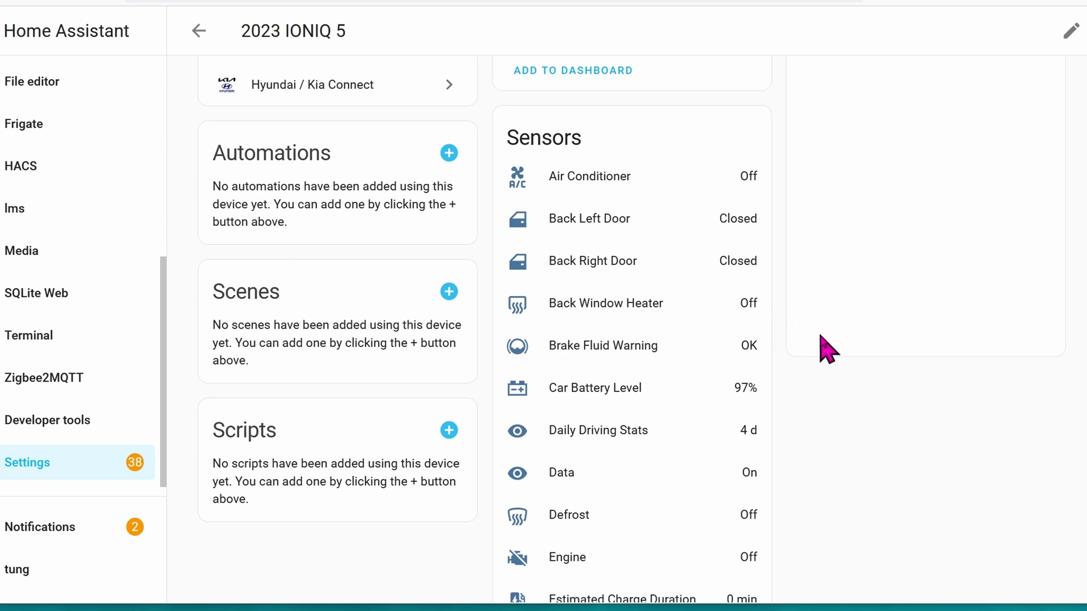
scroll(827, 348, "up", 4)
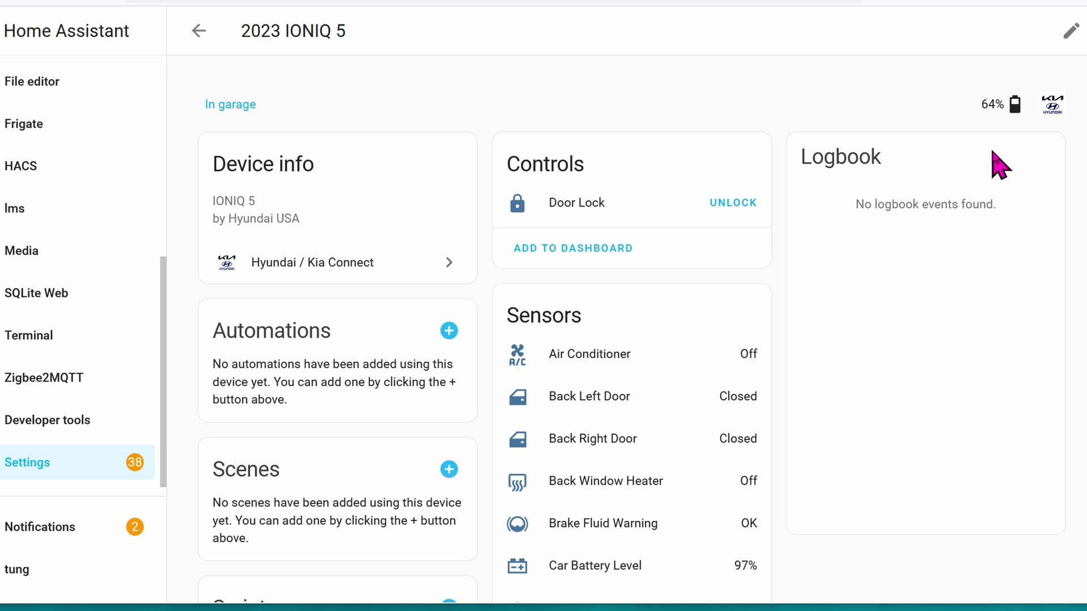
scroll(942, 352, "down", 2)
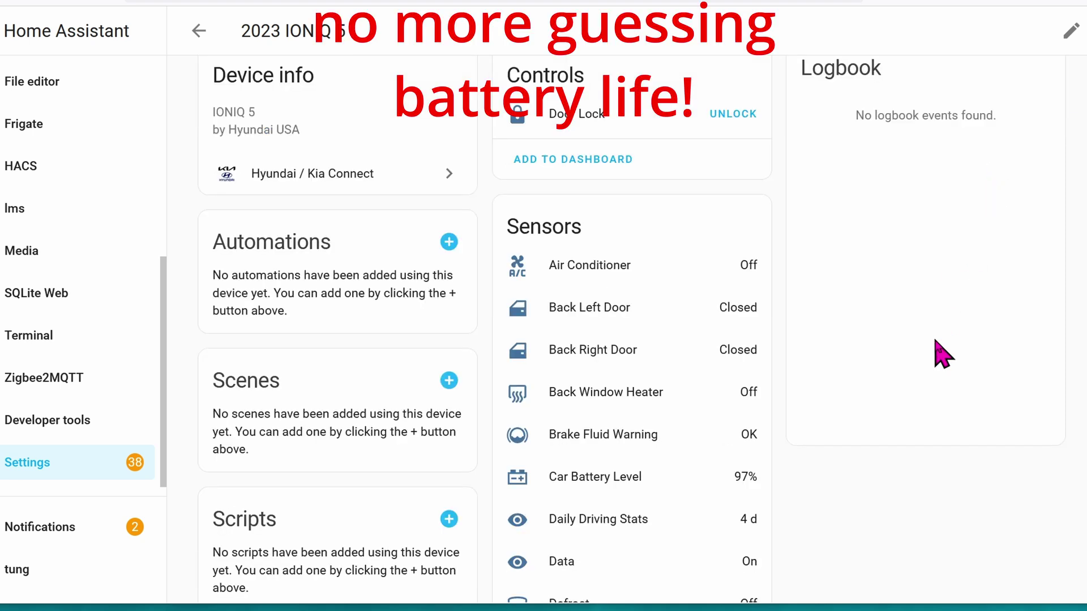
scroll(870, 351, "down", 2)
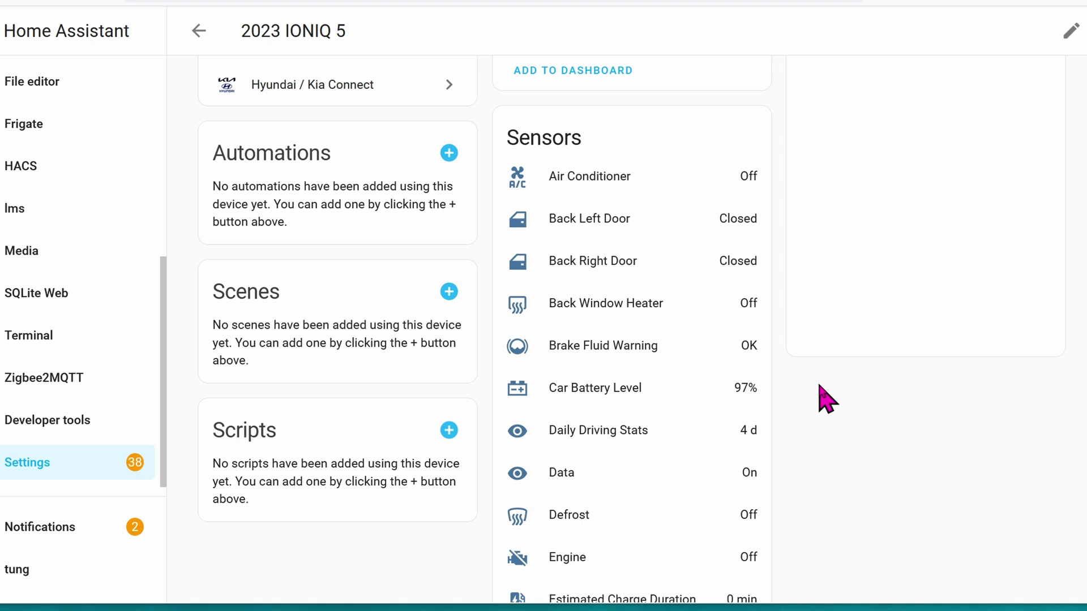
scroll(826, 399, "down", 10)
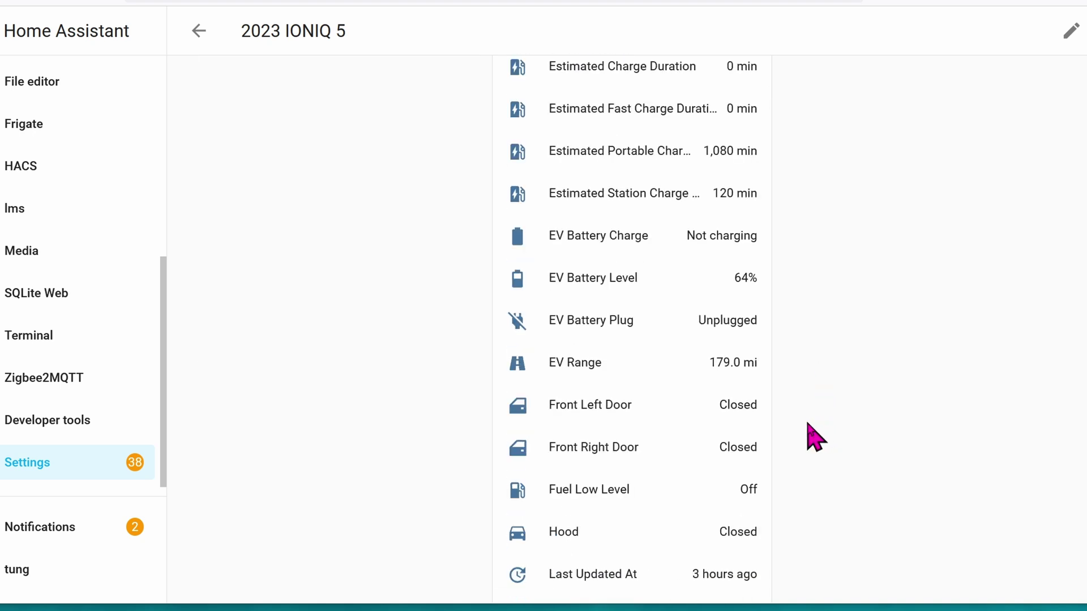
scroll(825, 490, "down", 10)
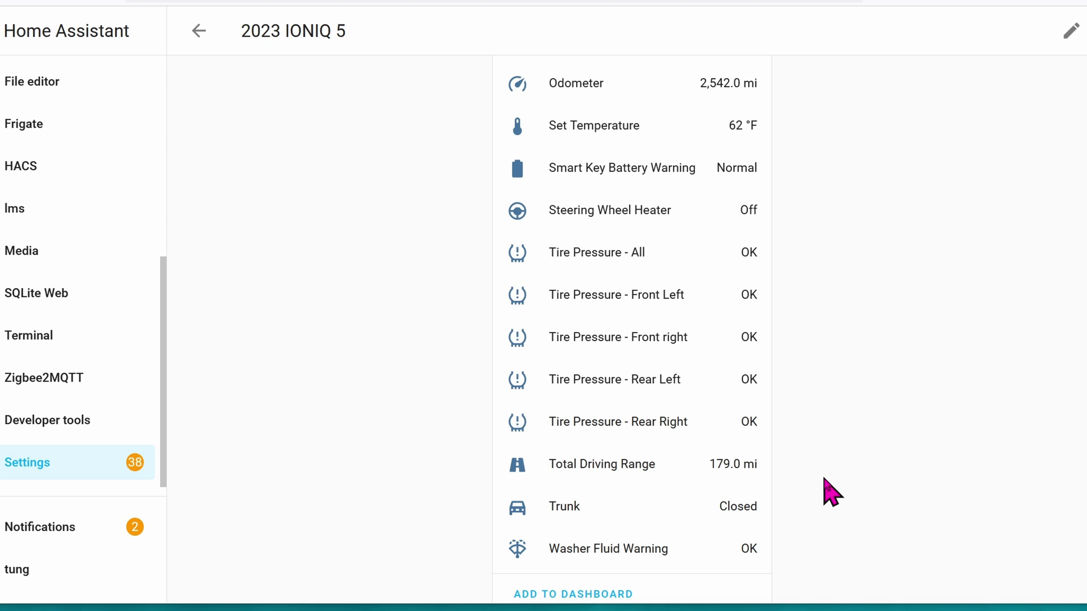
scroll(834, 493, "up", 20)
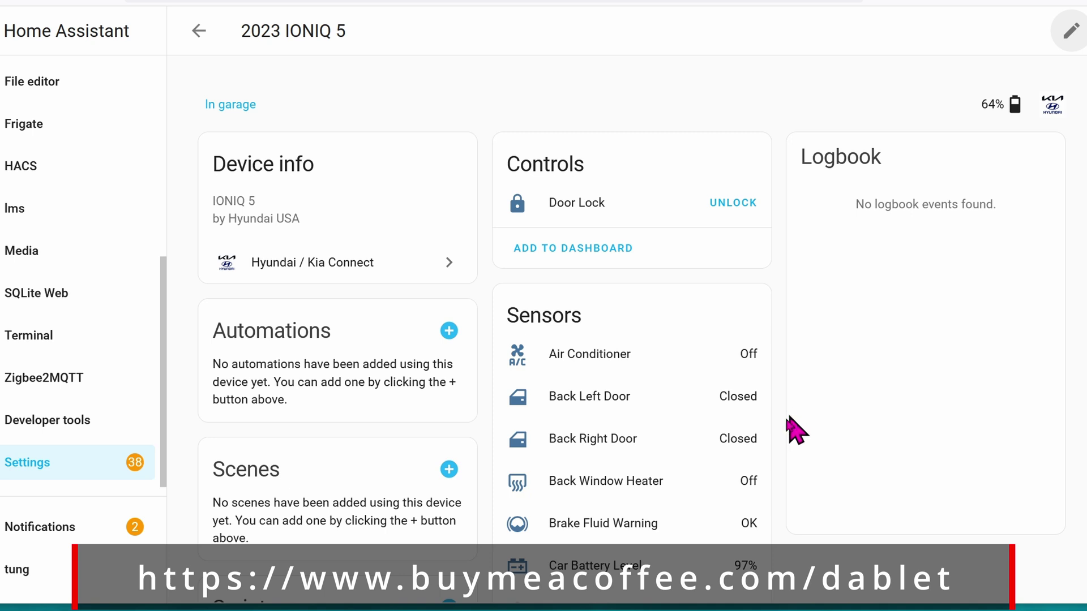
scroll(759, 533, "down", 2)
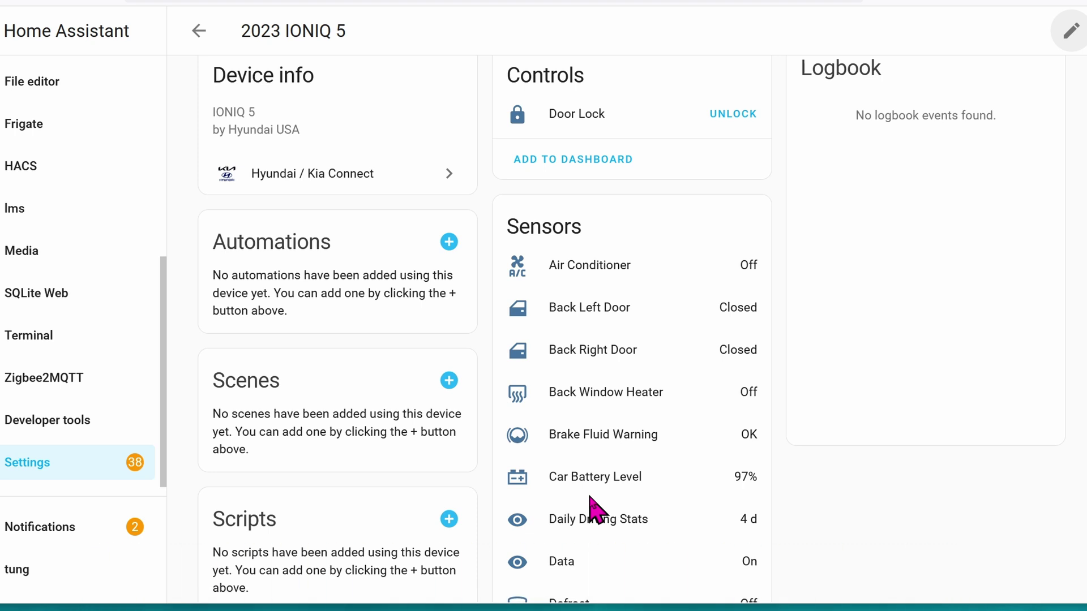
Copy the Car Battery Level sensor's entity ID from its settings.
left_click(517, 480)
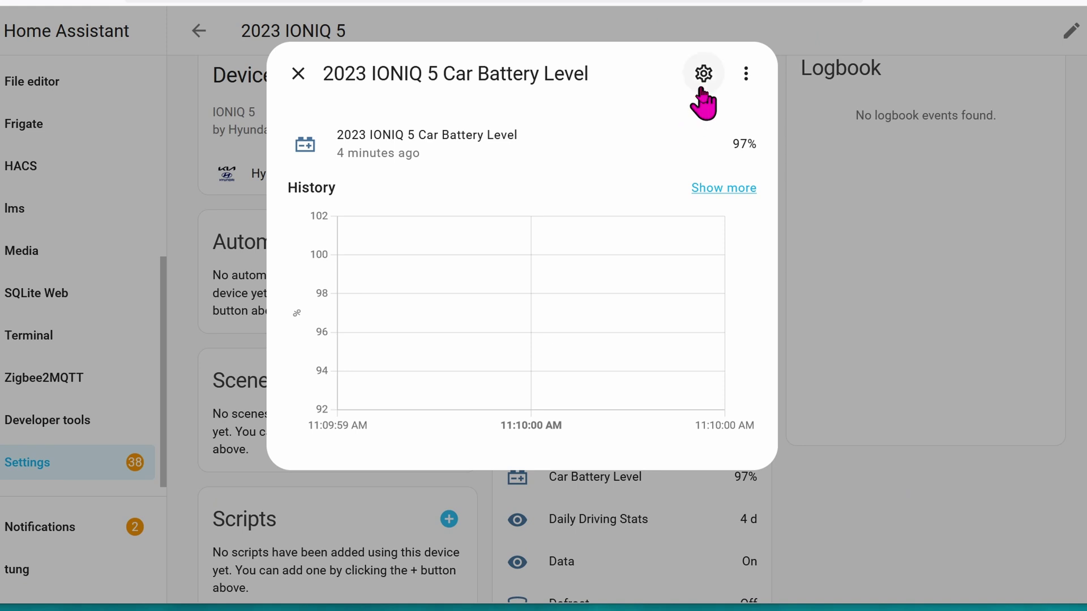
left_click(702, 84)
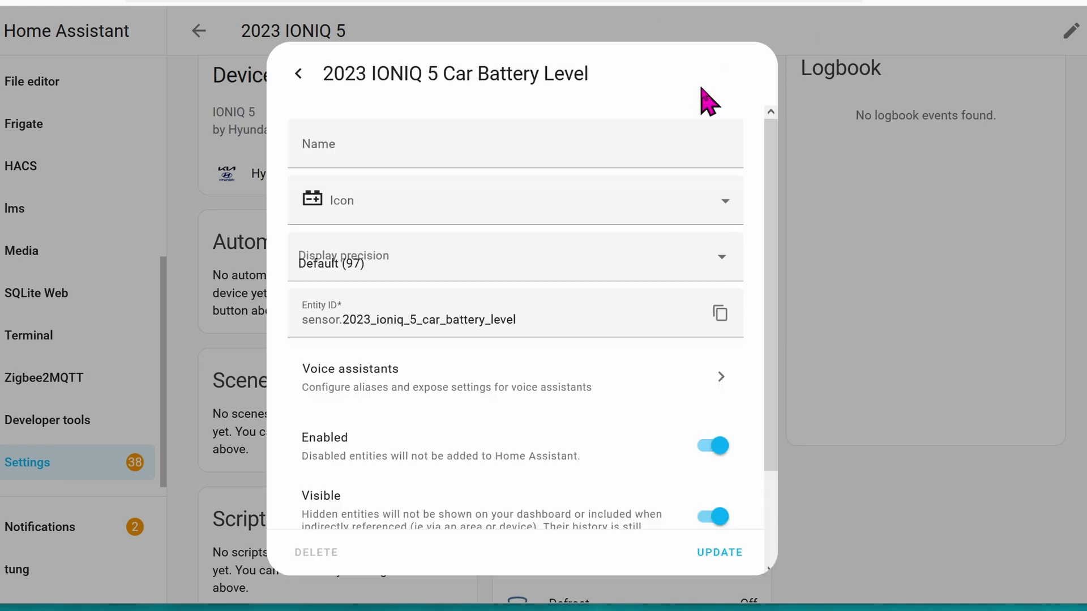
left_click(718, 314)
key("Escape")
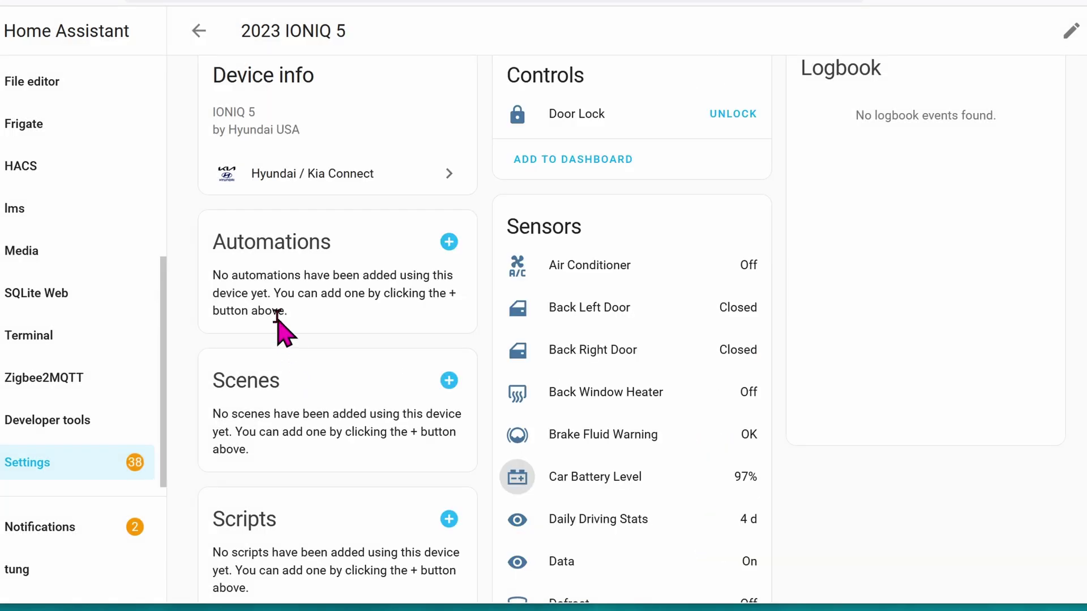
Create a new 2023 IONIQ 5 automation from the Total Driving Range trigger.
left_click(450, 243)
key("ctrl+f")
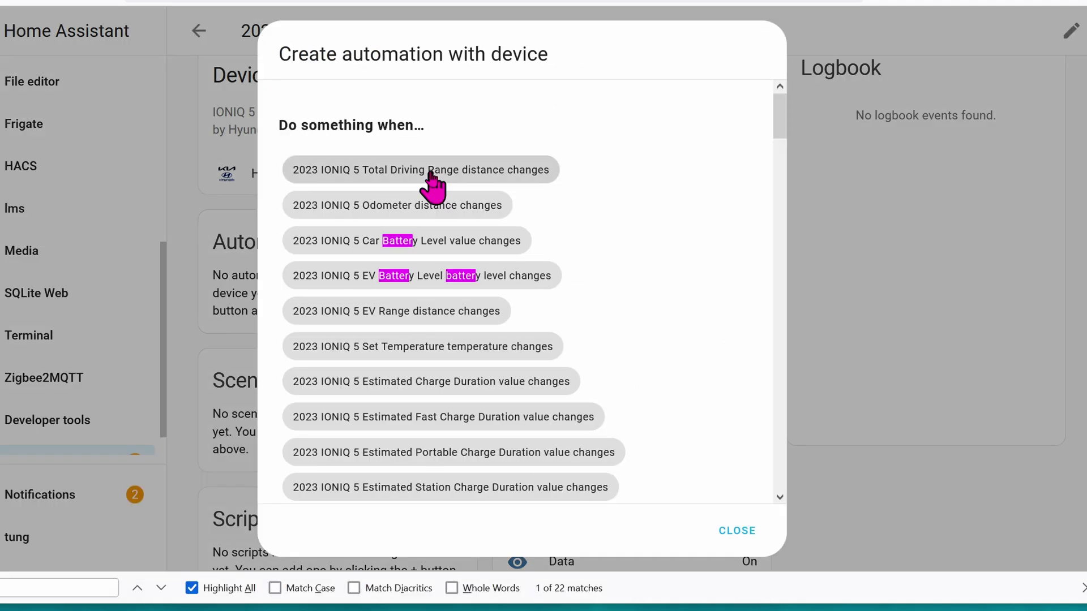
left_click(431, 174)
Replace the preset trigger with a Numeric state trigger: Car Battery Level below 80.
left_click(1069, 142)
left_click(957, 538)
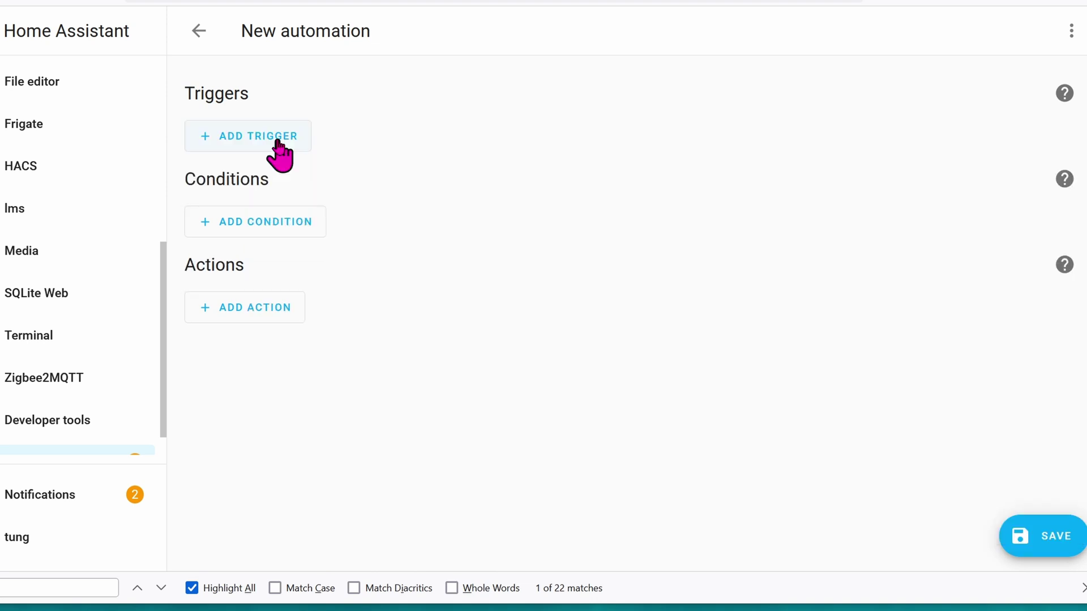
left_click(278, 146)
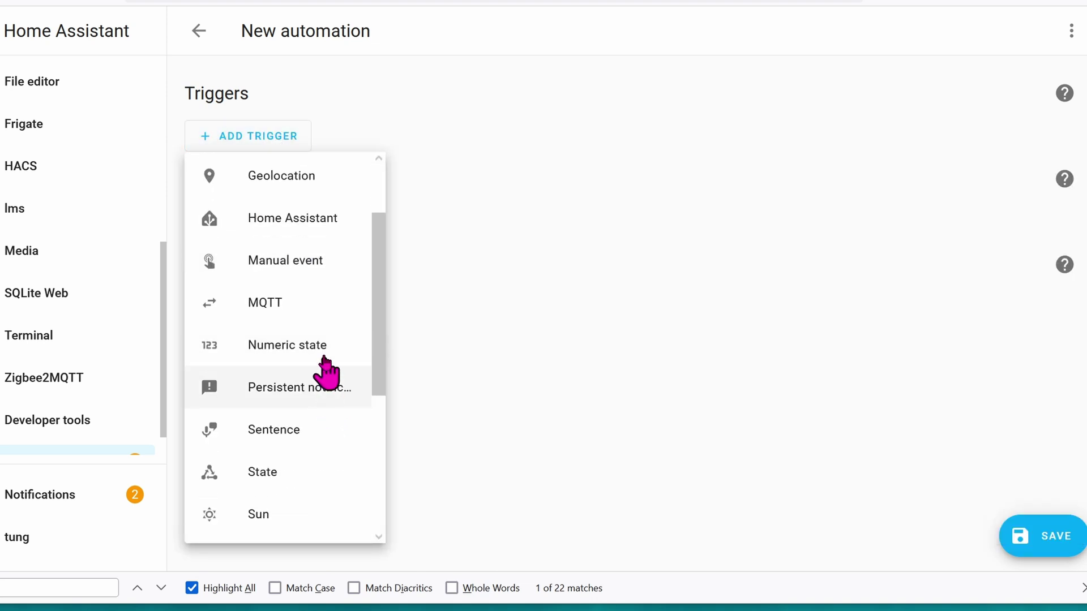
left_click(324, 351)
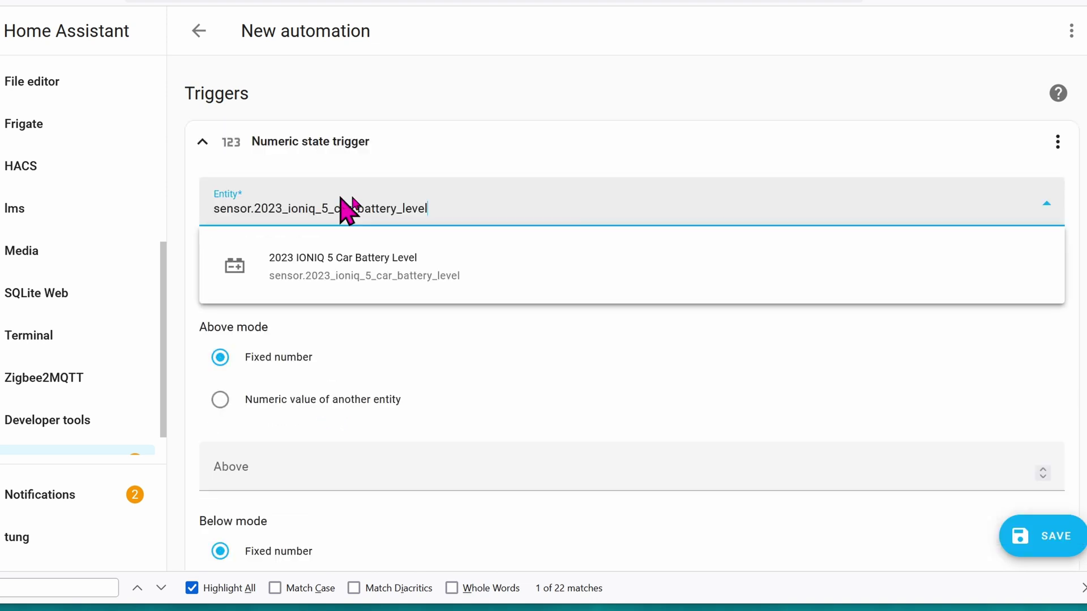
left_click(441, 287)
scroll(279, 417, "down", 3)
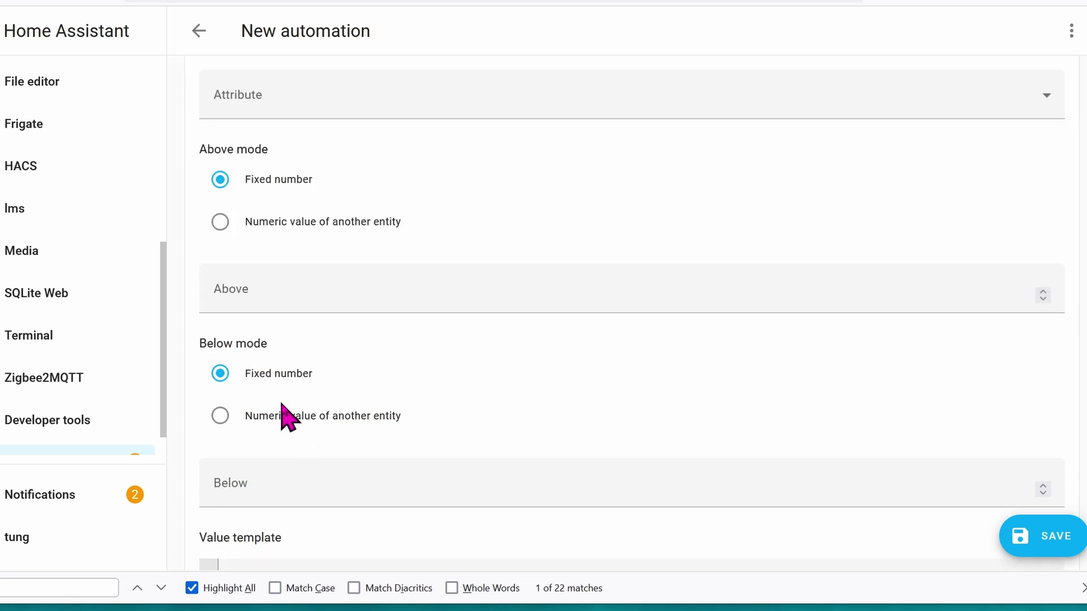
left_click(325, 485)
type("80")
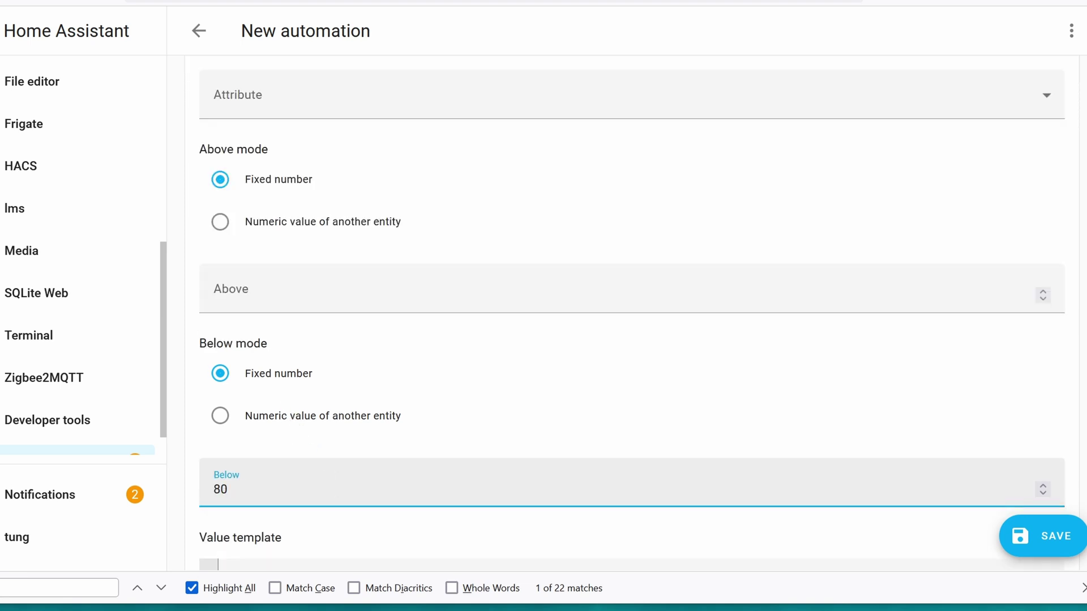
scroll(296, 557, "down", 6)
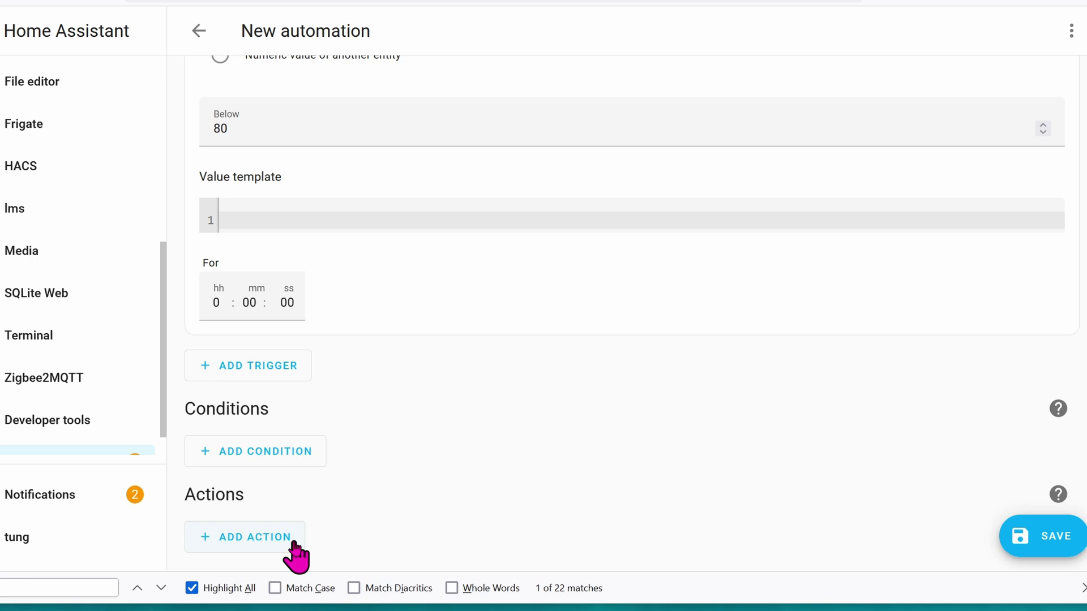
Add a call-service action and search for the notify service.
left_click(295, 546)
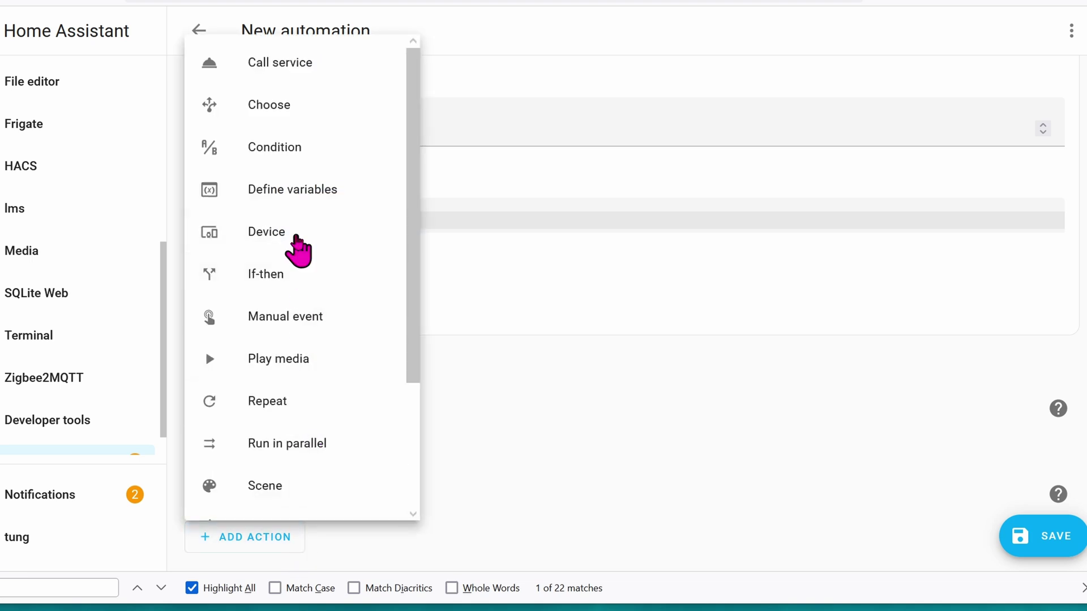
left_click(303, 71)
scroll(475, 444, "down", 1)
left_click(476, 468)
type("notification with telegram")
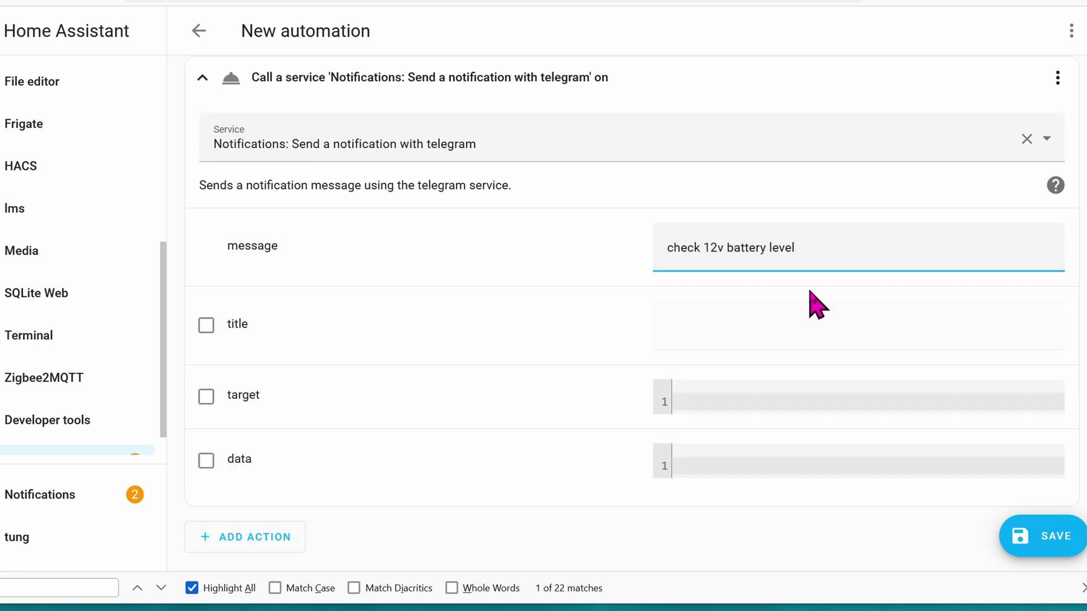
Save the automation as 'alert battery level for Hyundai 12v below 80%'.
left_click(1043, 545)
left_click_drag(536, 260, 297, 263)
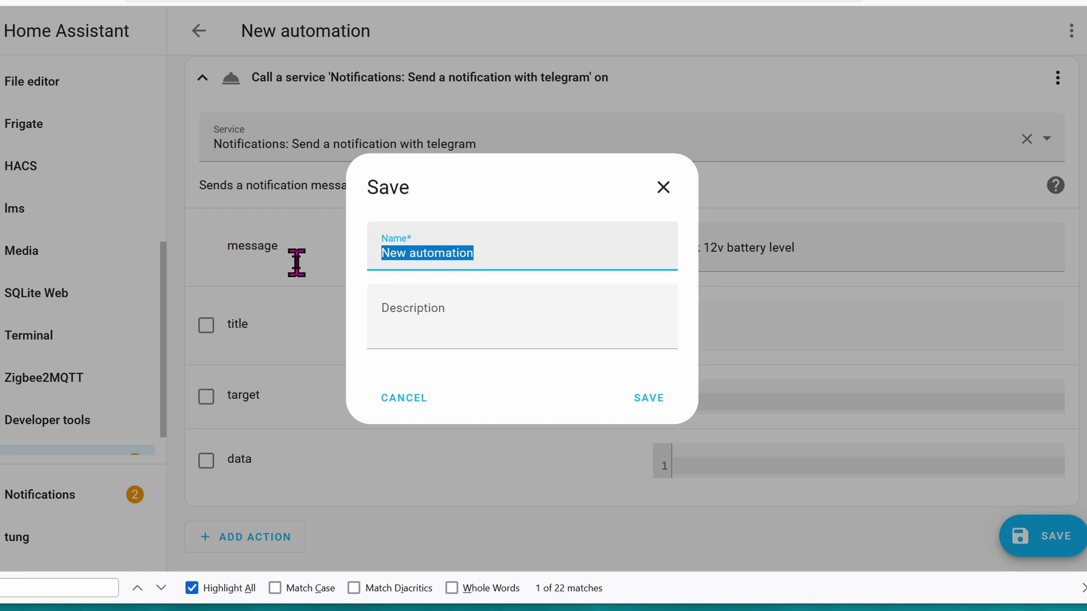
key("ctrl+v")
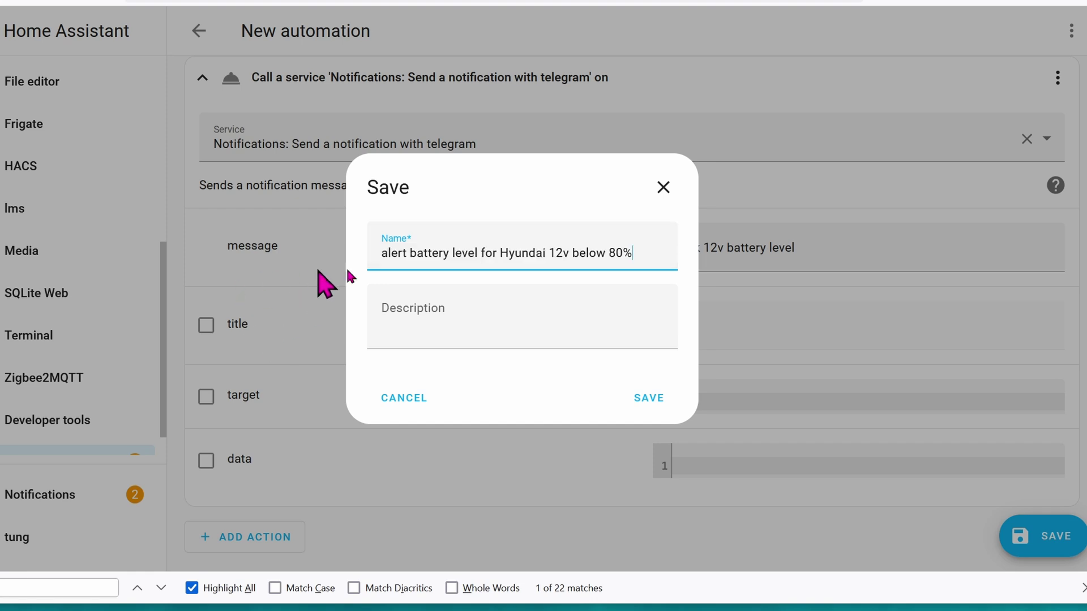
left_click(651, 399)
Copy the Back Left Door sensor's entity ID.
left_click(198, 30)
scroll(620, 286, "down", 3)
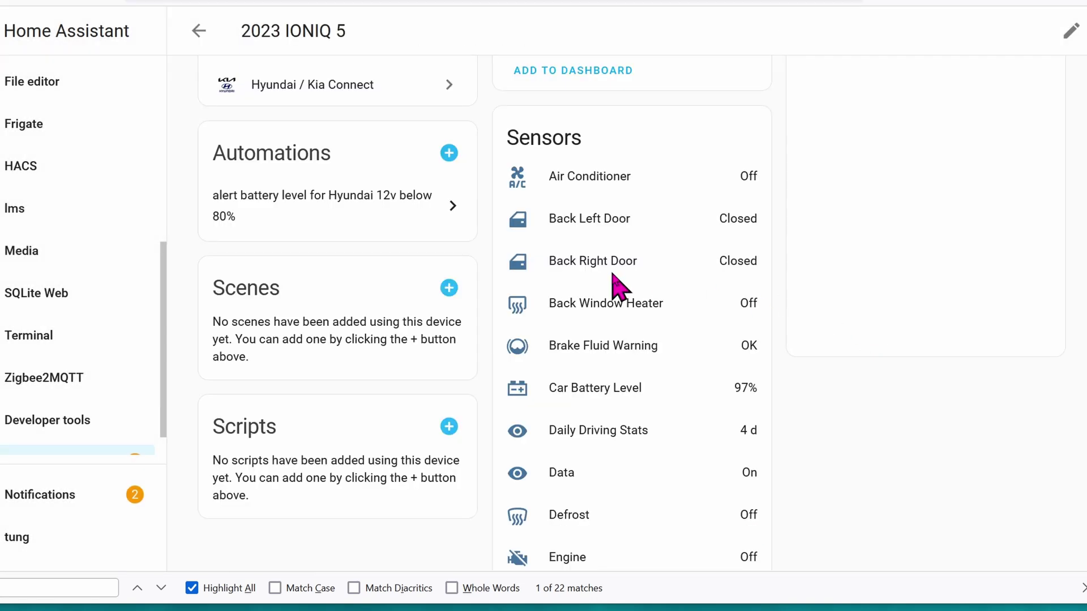
left_click(518, 220)
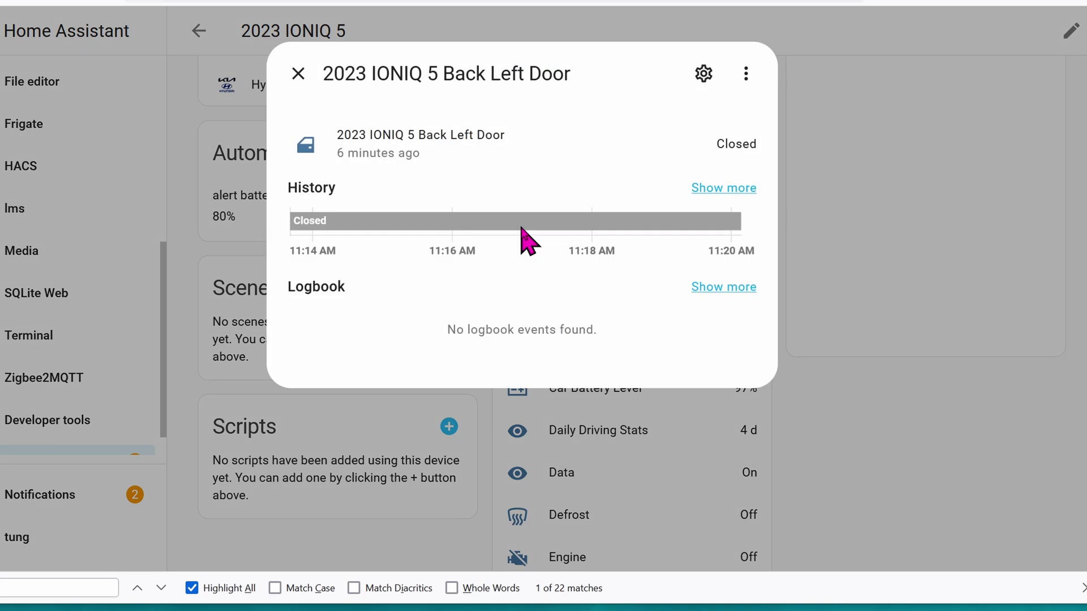
left_click(701, 84)
left_click(718, 312)
left_click(935, 406)
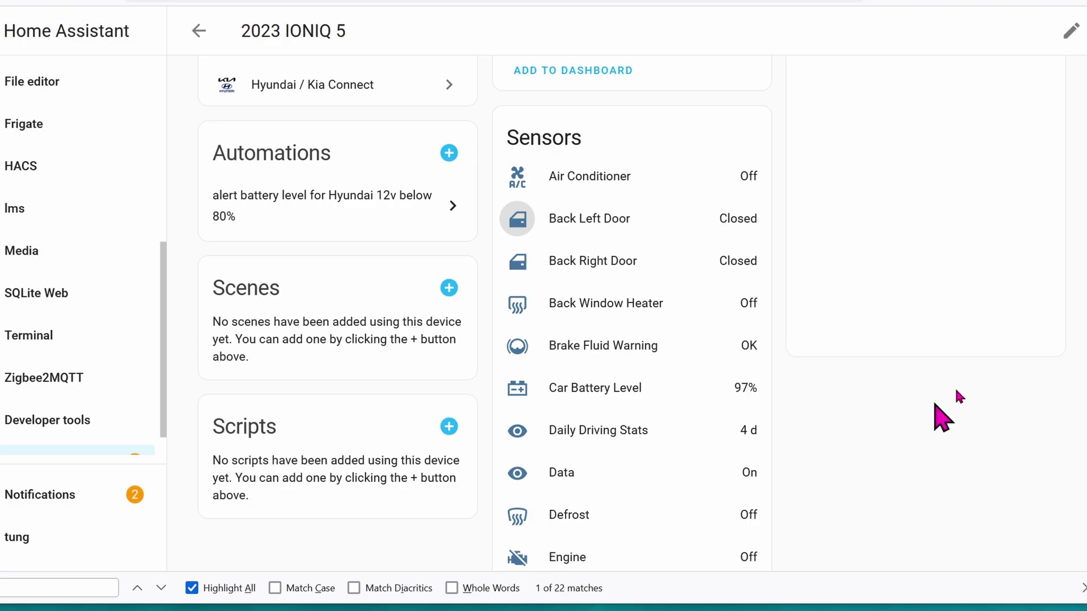
Copy the Trunk sensor's entity ID and paste it into the Notepad list.
scroll(900, 215, "down", 10)
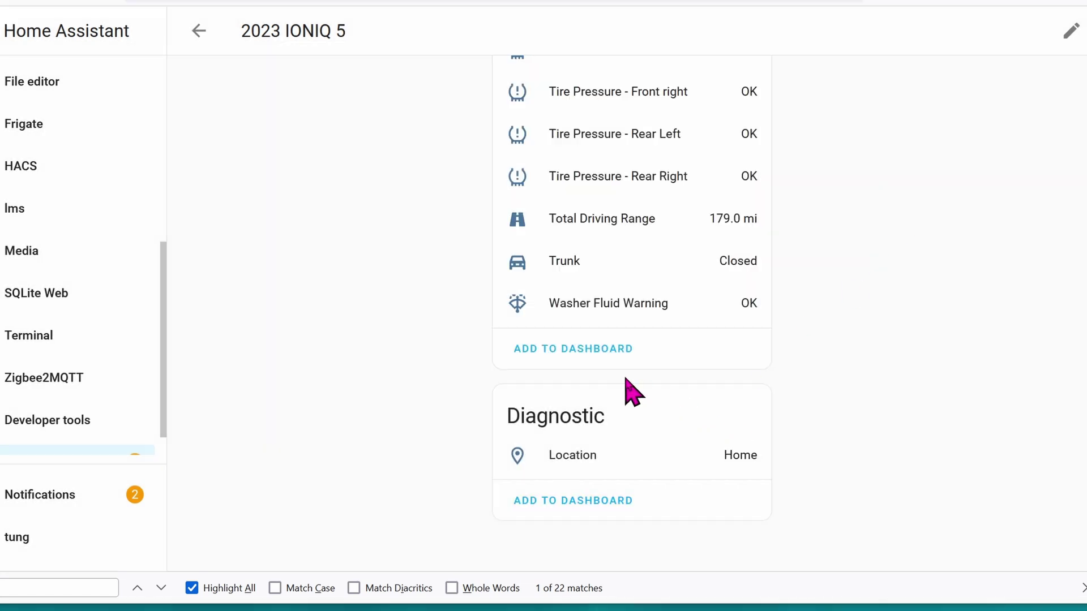
left_click(515, 274)
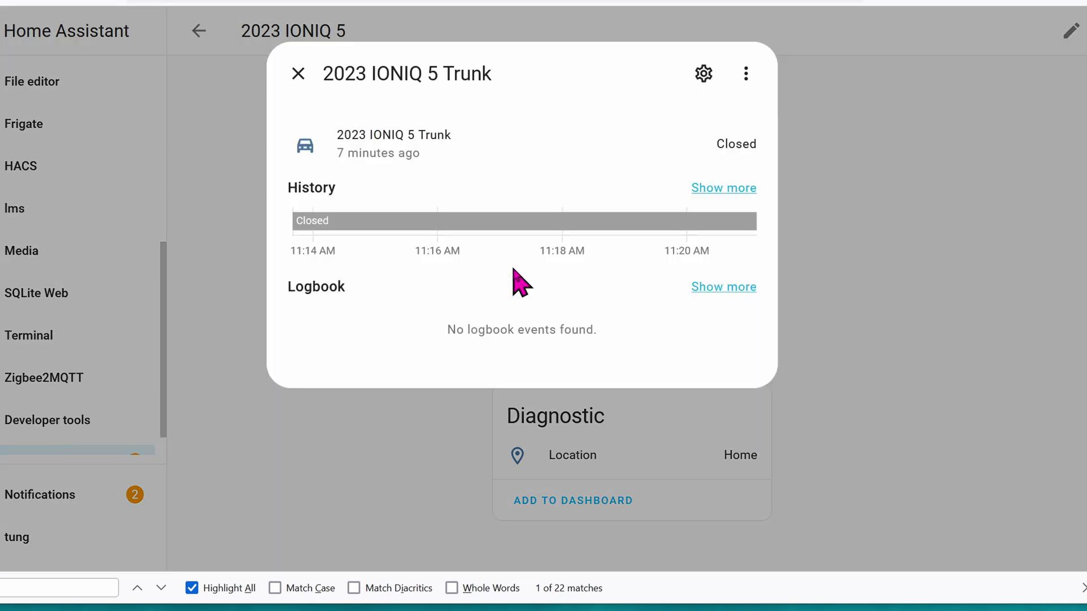
left_click(699, 74)
left_click(720, 314)
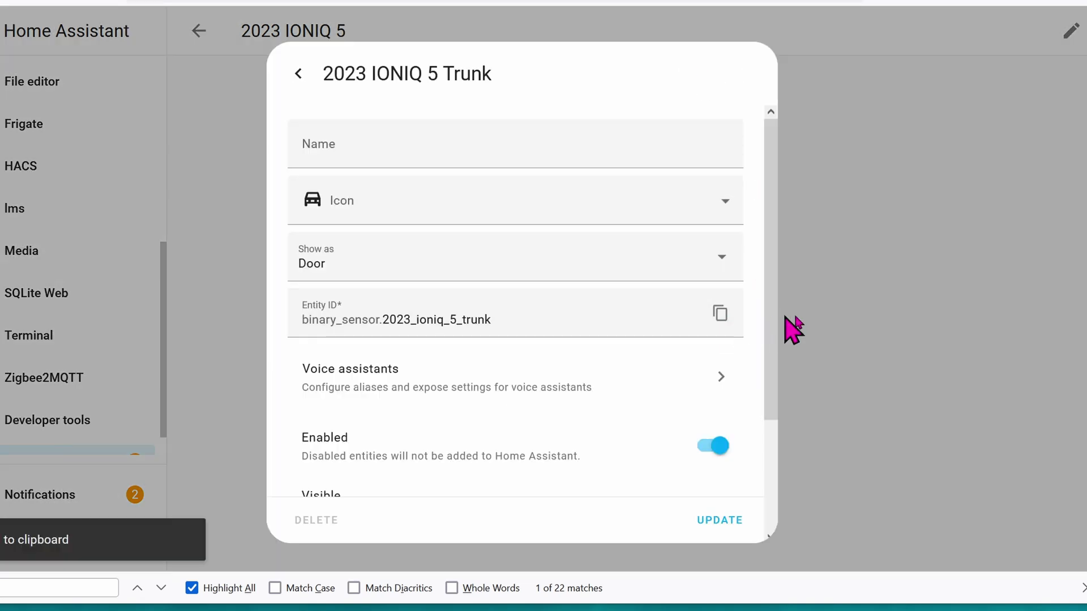
key("alt+Tab")
key("ctrl+v")
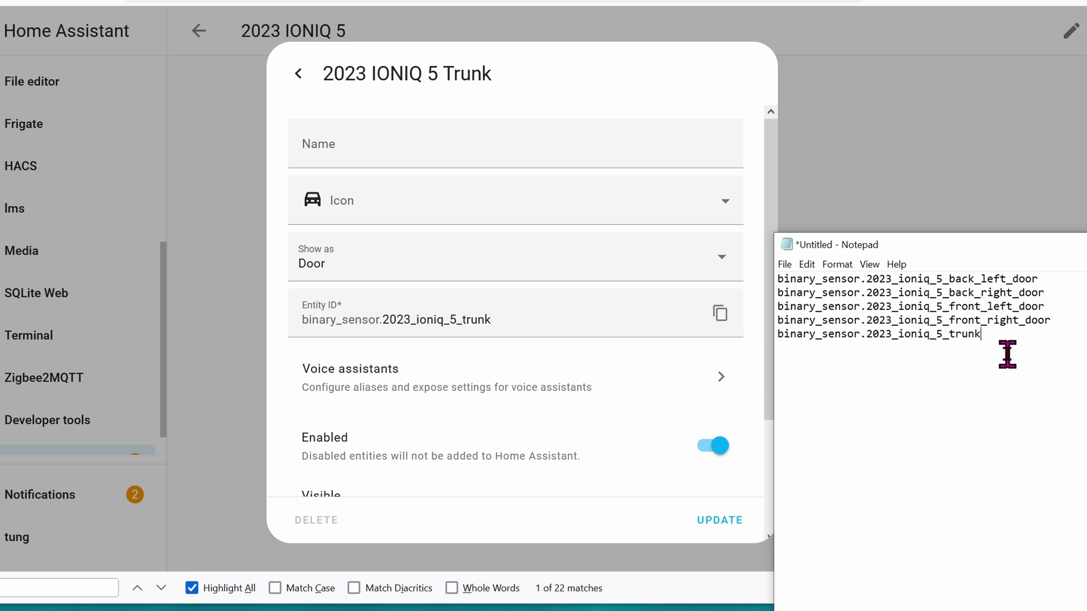
Look at the Door Lock entity settings, then close them.
left_click(761, 234)
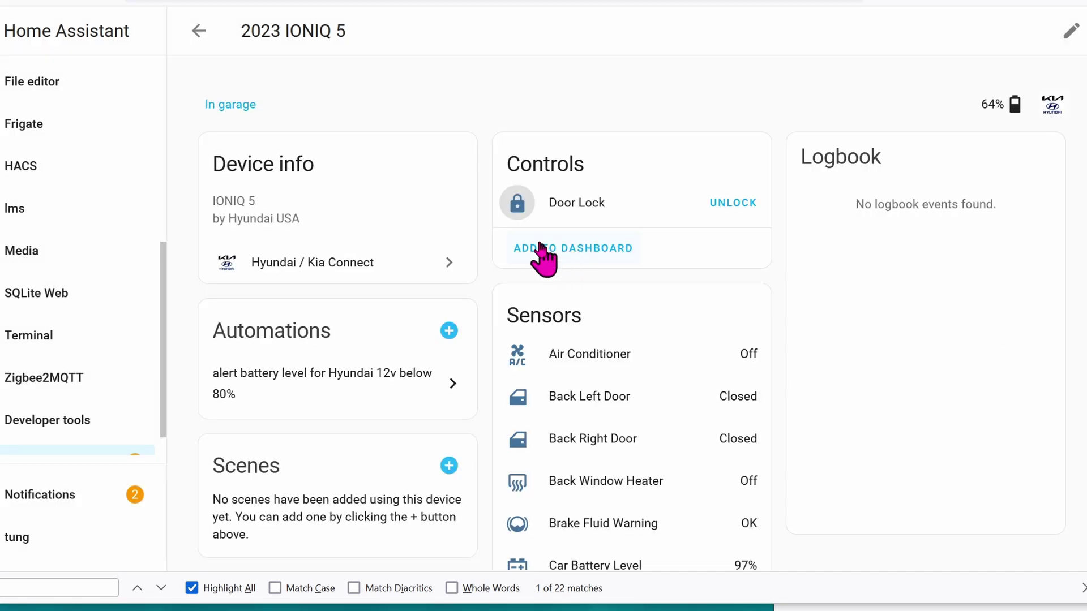
left_click(516, 207)
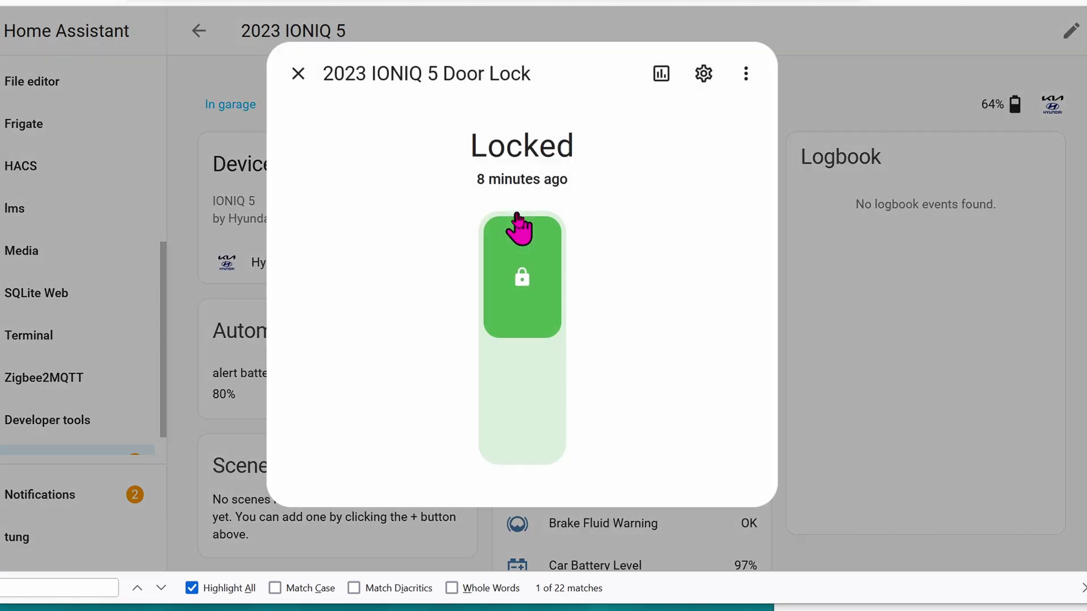
left_click(702, 75)
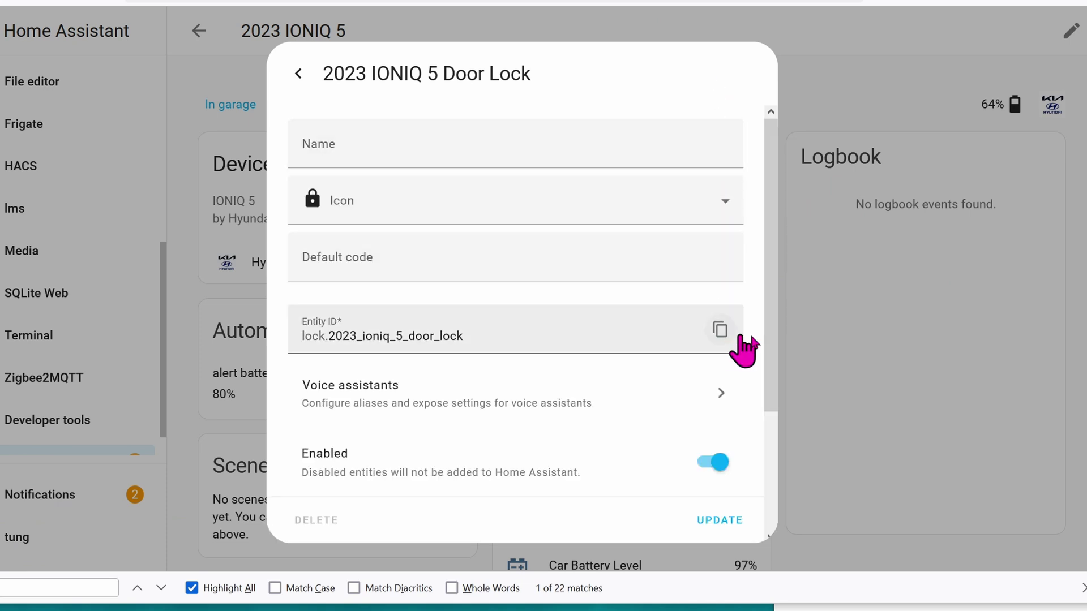
left_click(864, 359)
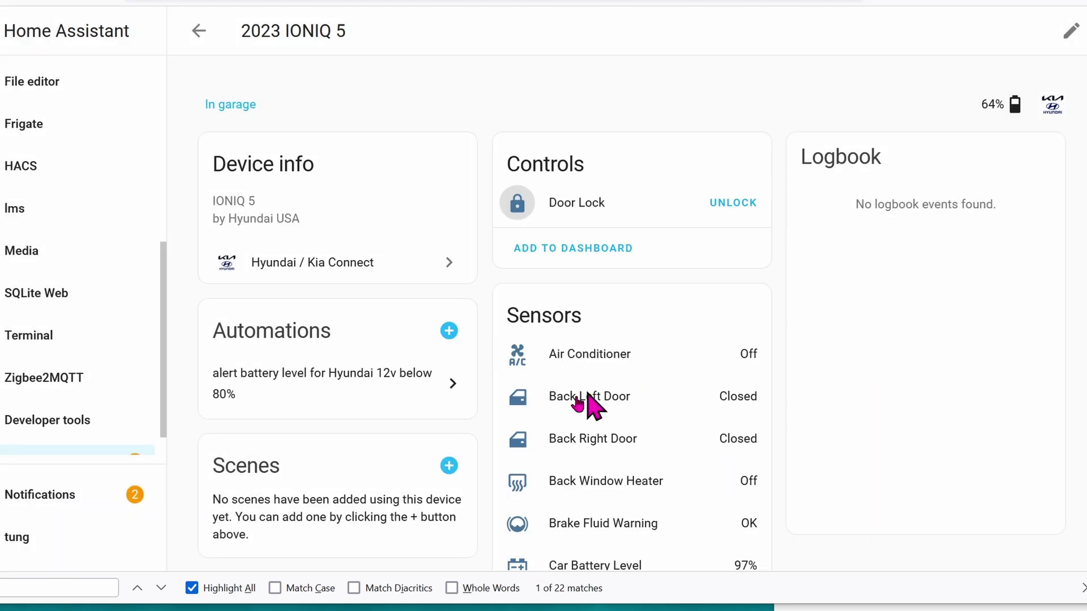
Start another IONIQ 5 automation, delete its preset Total Driving Range trigger, and list trigger types.
left_click(449, 332)
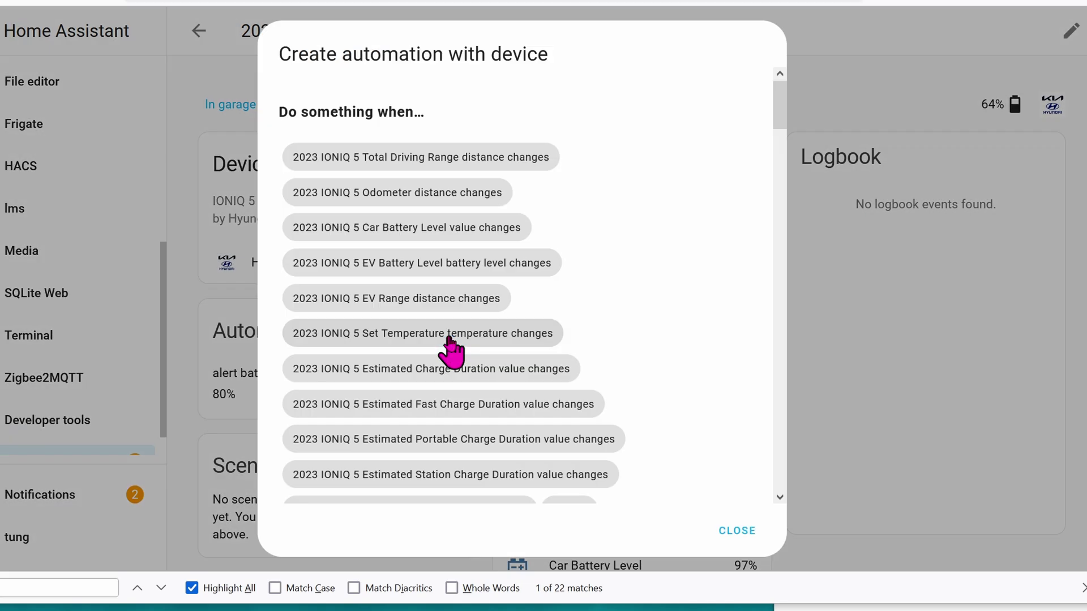
left_click(403, 161)
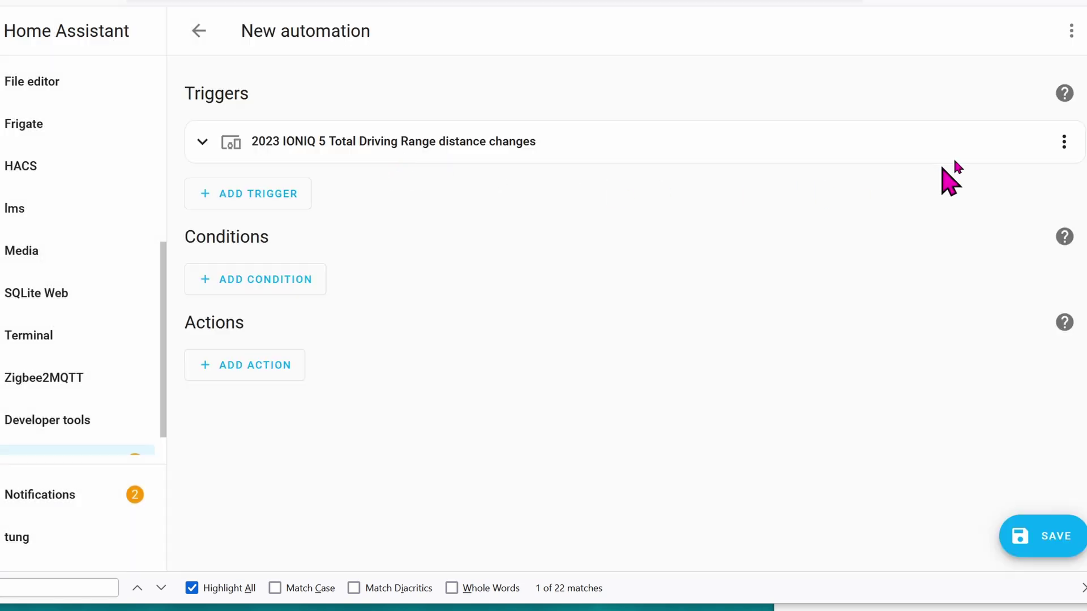
left_click(1067, 142)
scroll(1013, 396, "down", 1)
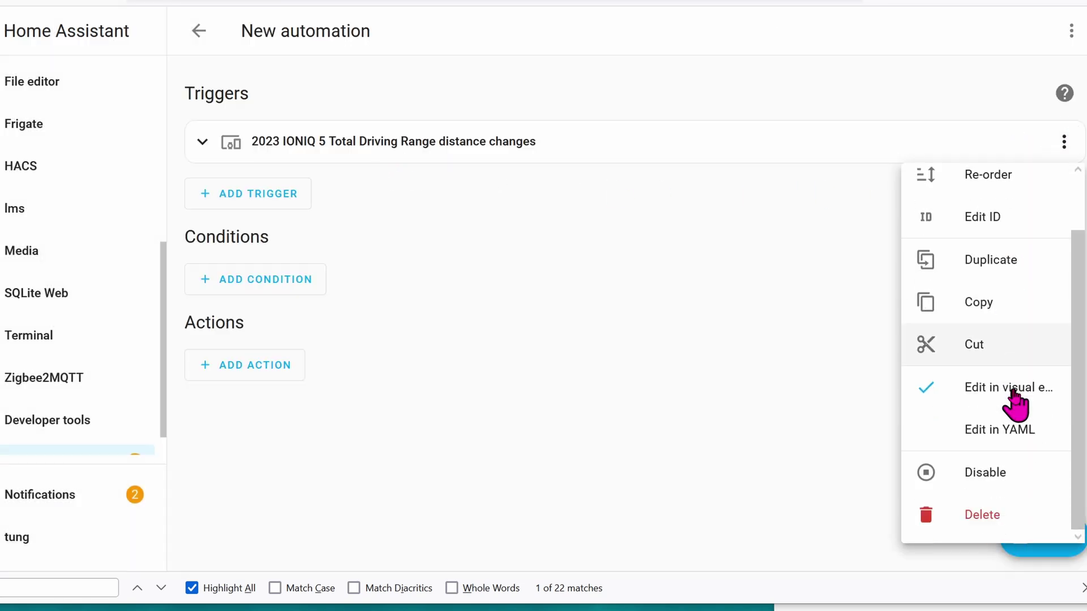
left_click(986, 526)
key("Return")
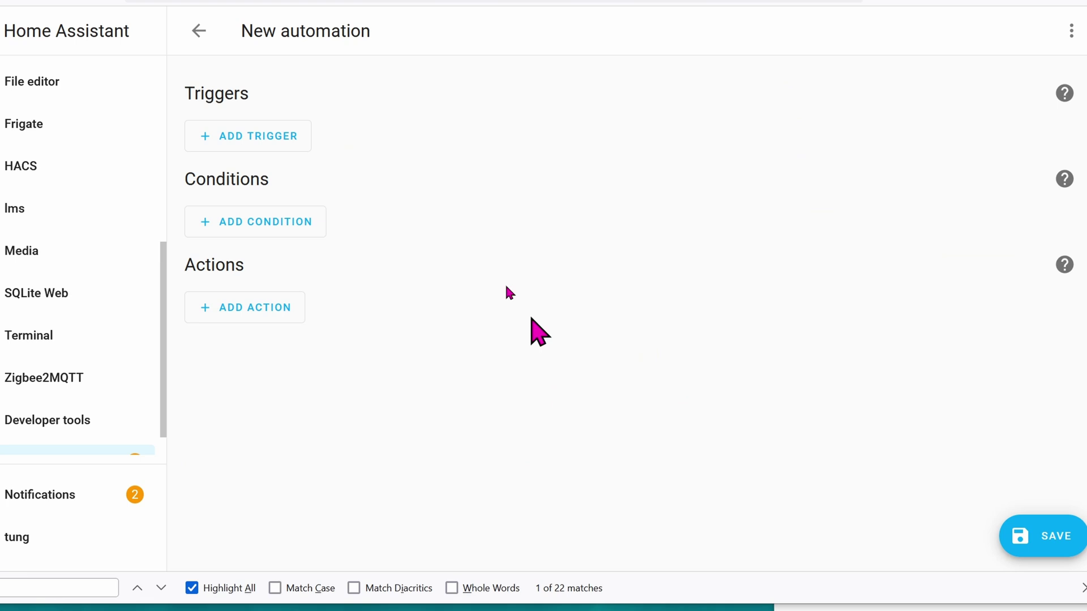
left_click(264, 145)
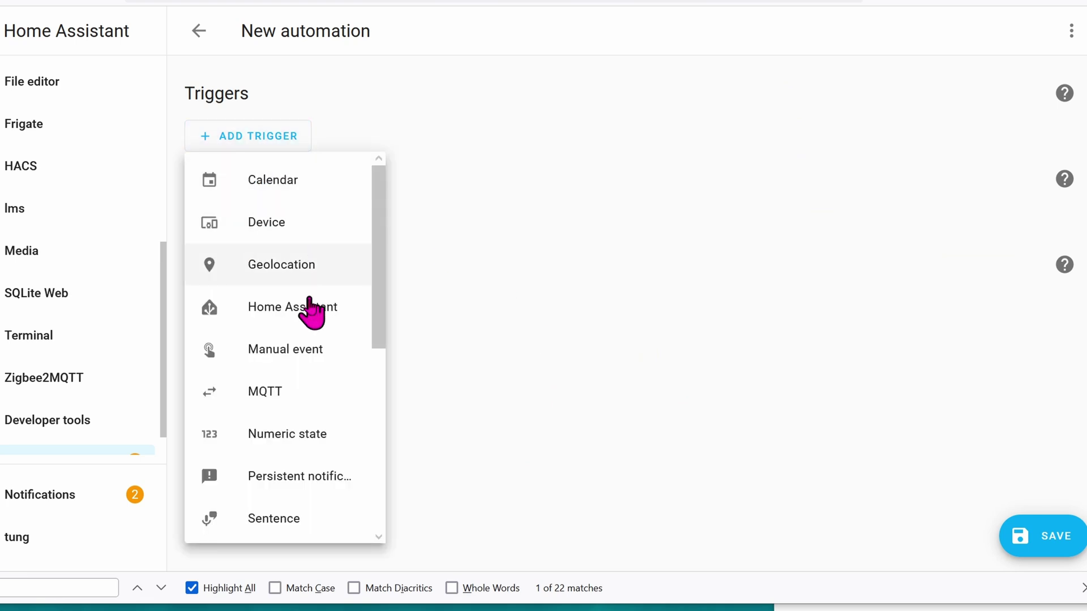
scroll(309, 317, "down", 5)
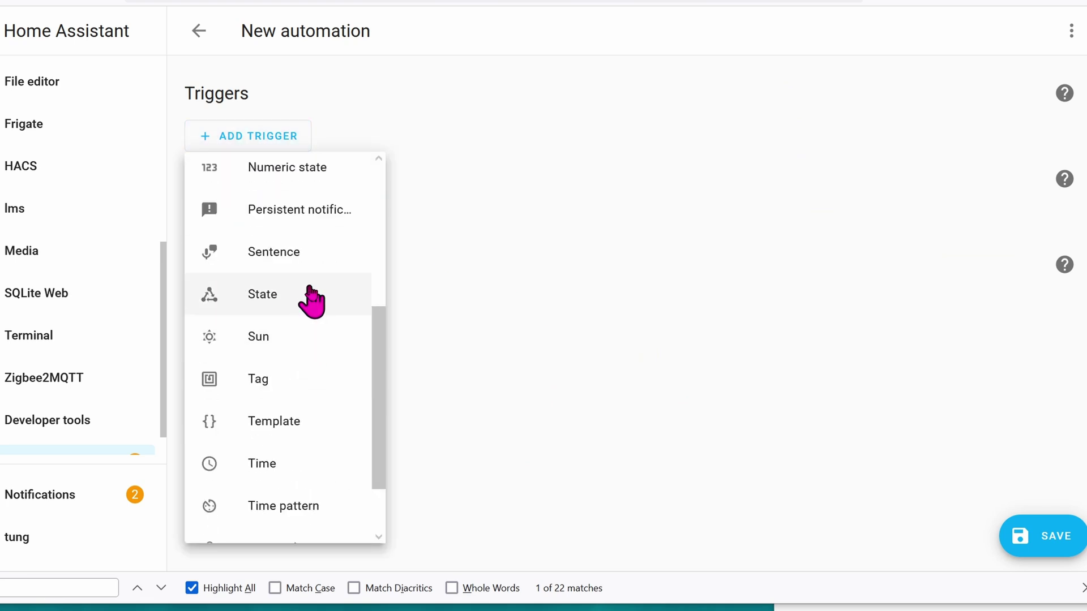
Add a State trigger with the Back Left Door and Back Right Door entities.
left_click(311, 296)
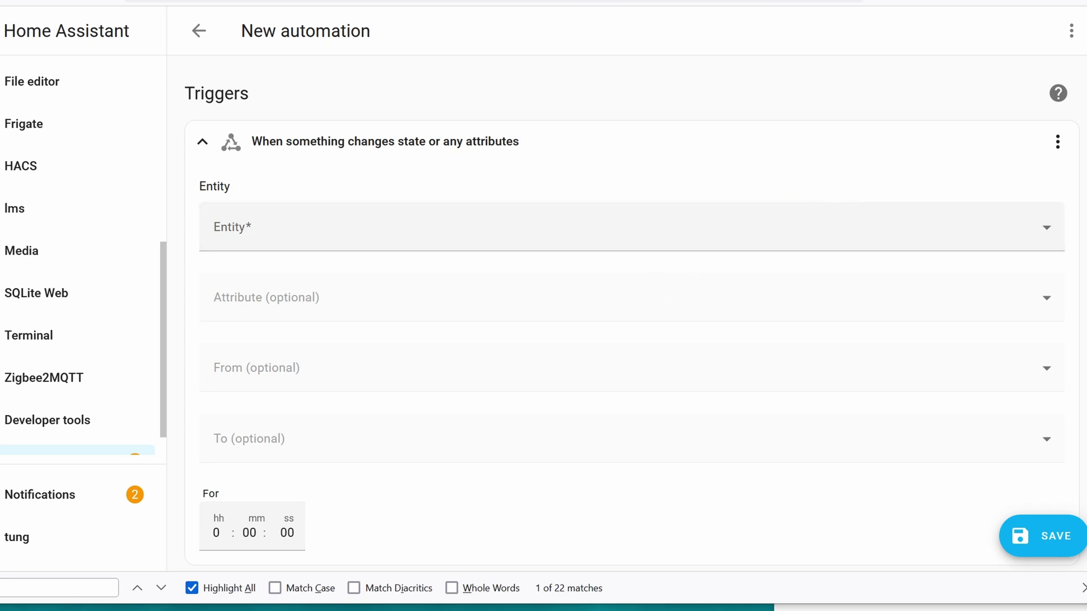
left_click_drag(1051, 277, 746, 277)
key("ctrl+x")
key("alt+Tab")
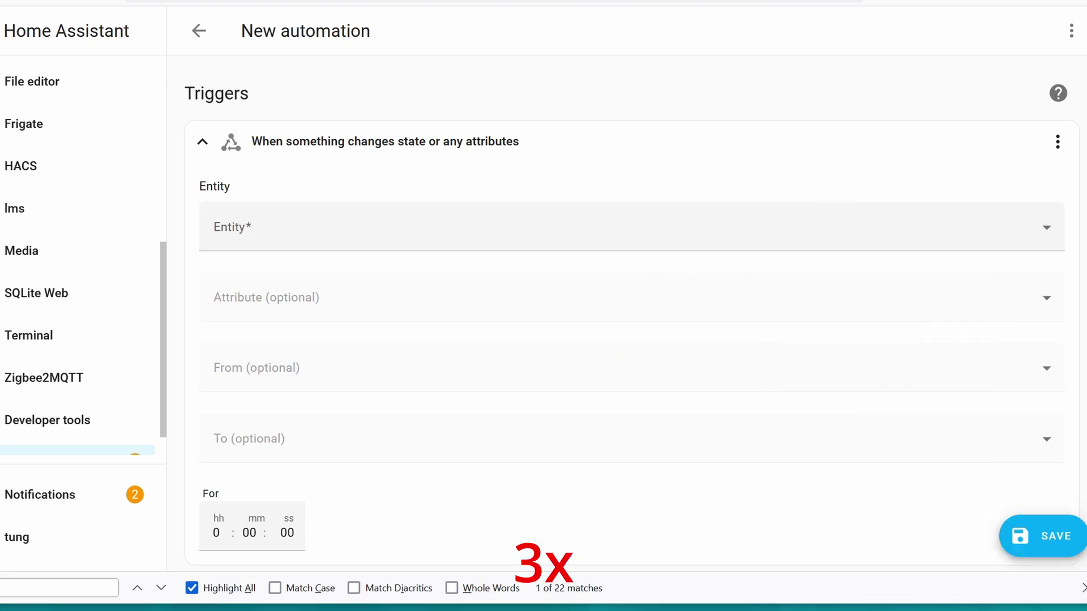
left_click(577, 231)
key("ctrl+v")
left_click(575, 287)
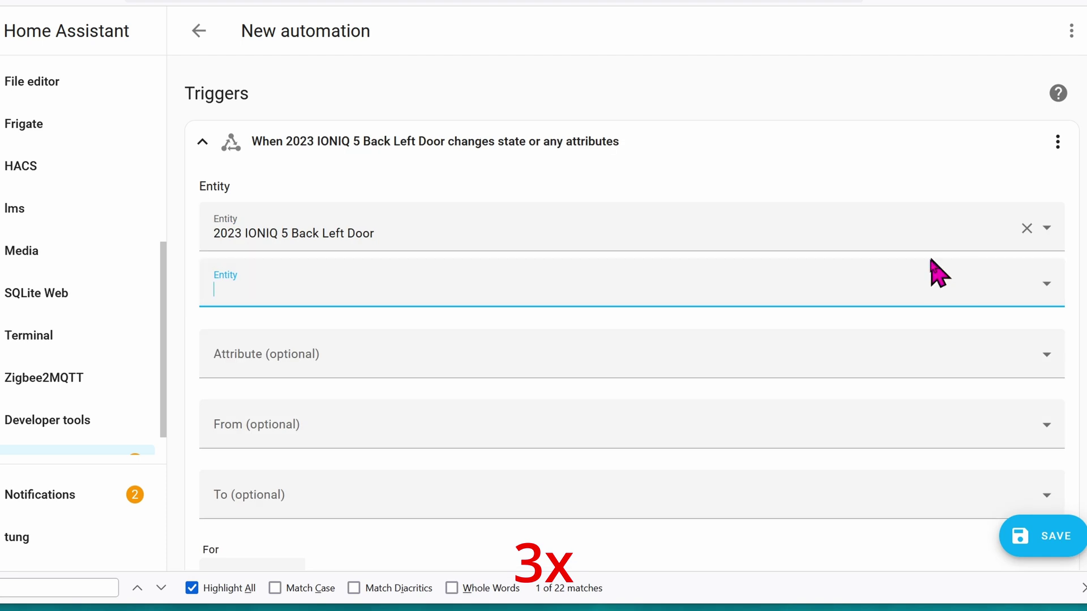
key("alt+Tab")
left_click(706, 289)
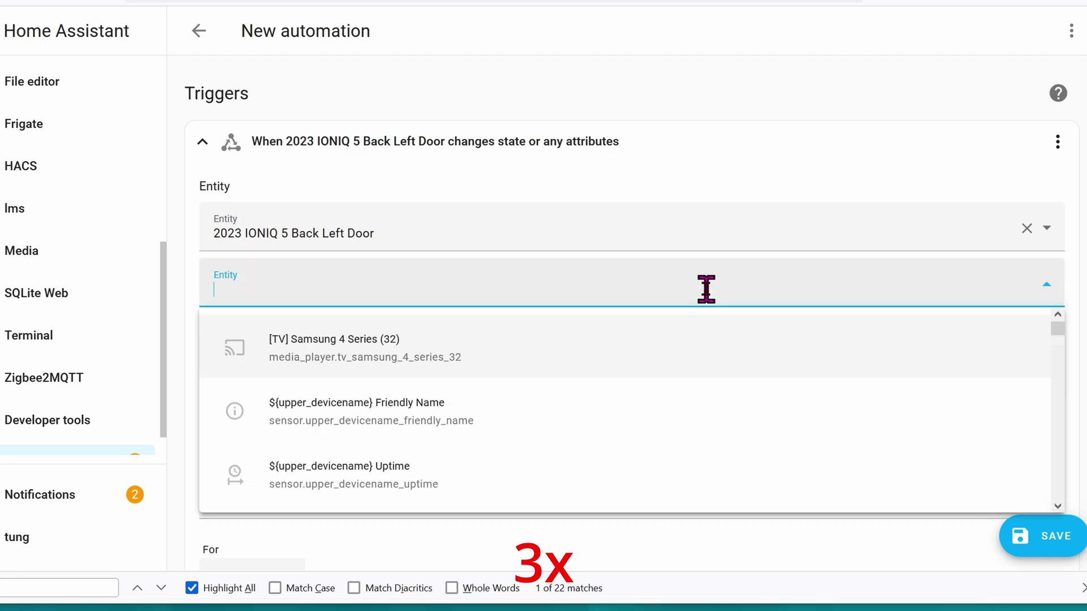
key("ctrl+v")
Add the Front Left Door, Front Right Door and Trunk entities to the trigger.
left_click(686, 340)
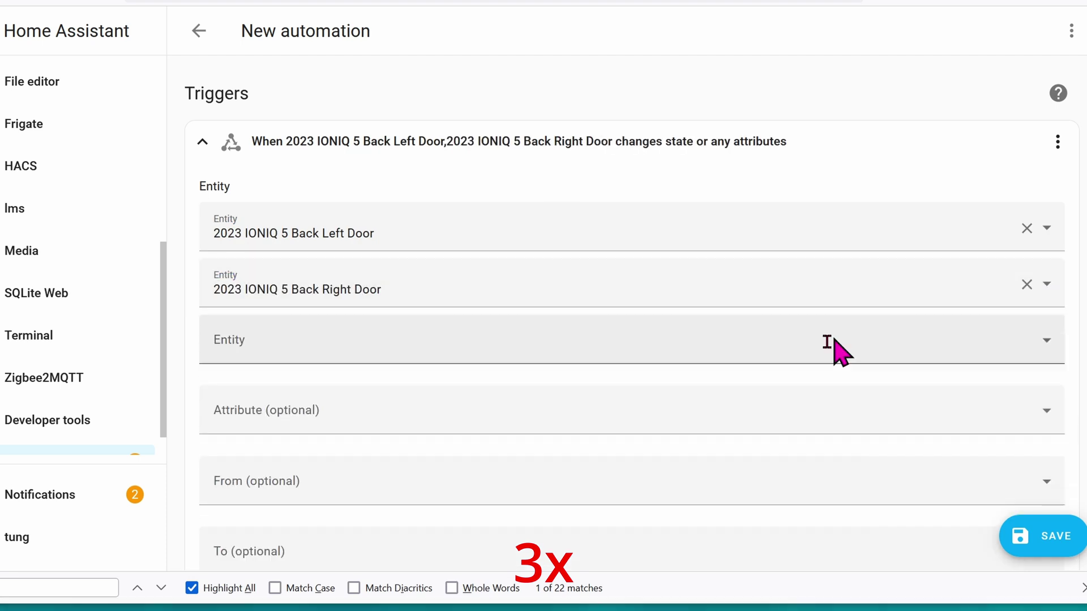
left_click(815, 347)
key("ctrl+v")
key("Return")
key("alt+Tab")
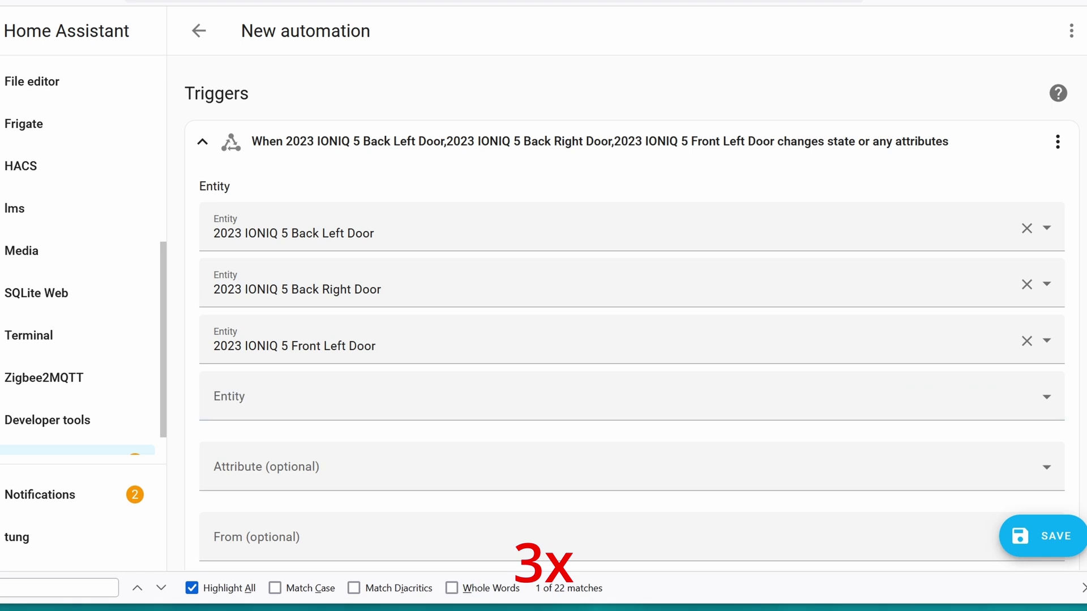
left_click(762, 397)
key("ctrl+v")
key("Return")
key("alt+Tab")
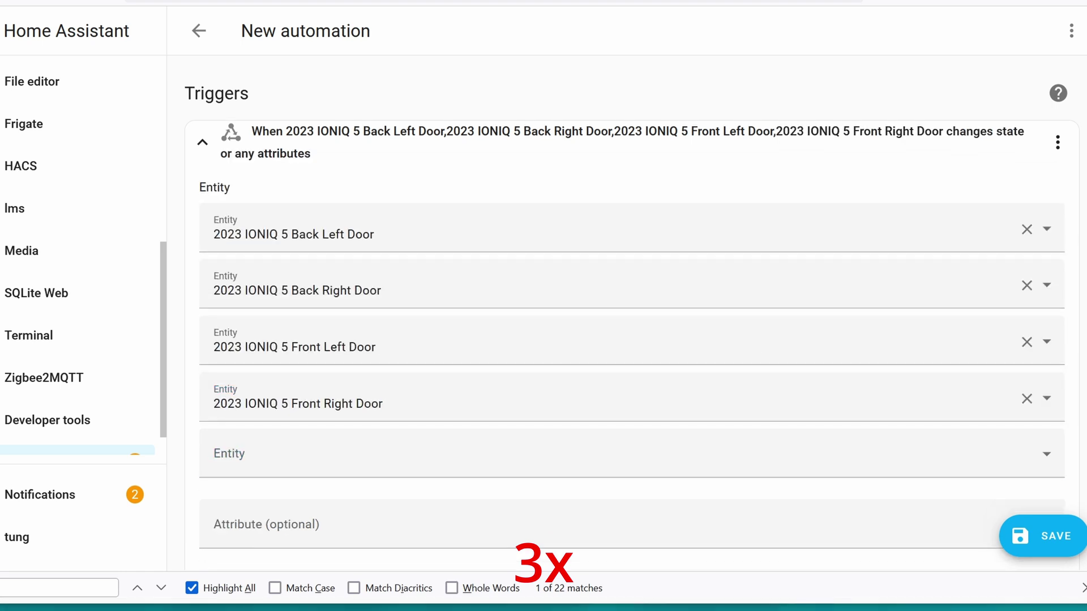
left_click(822, 461)
key("ctrl+v")
key("Return")
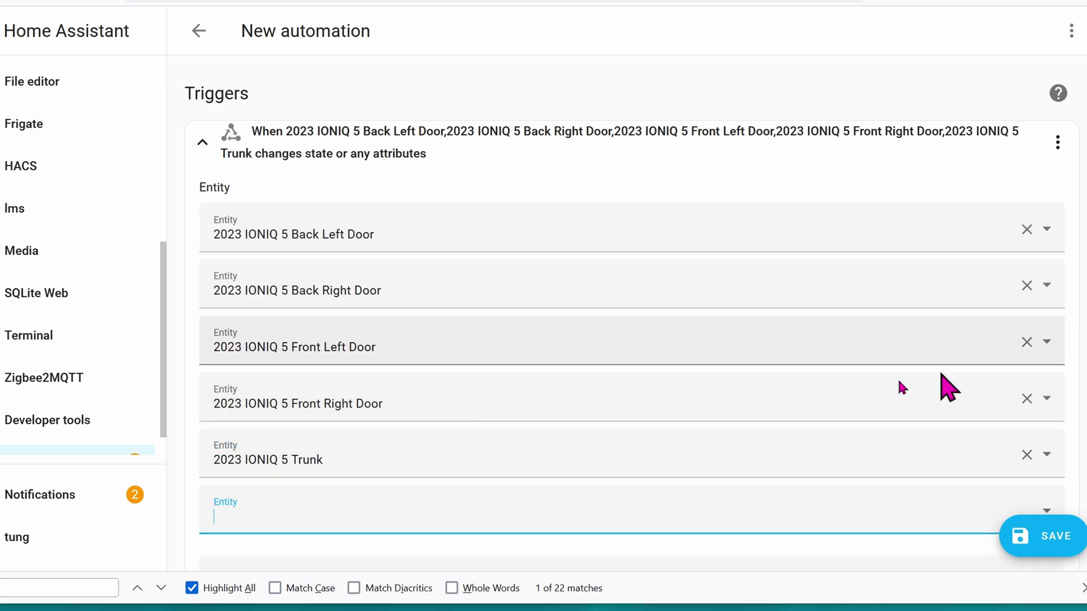
Set the trigger to fire when the state is Open for 10 minutes.
scroll(767, 411, "down", 2)
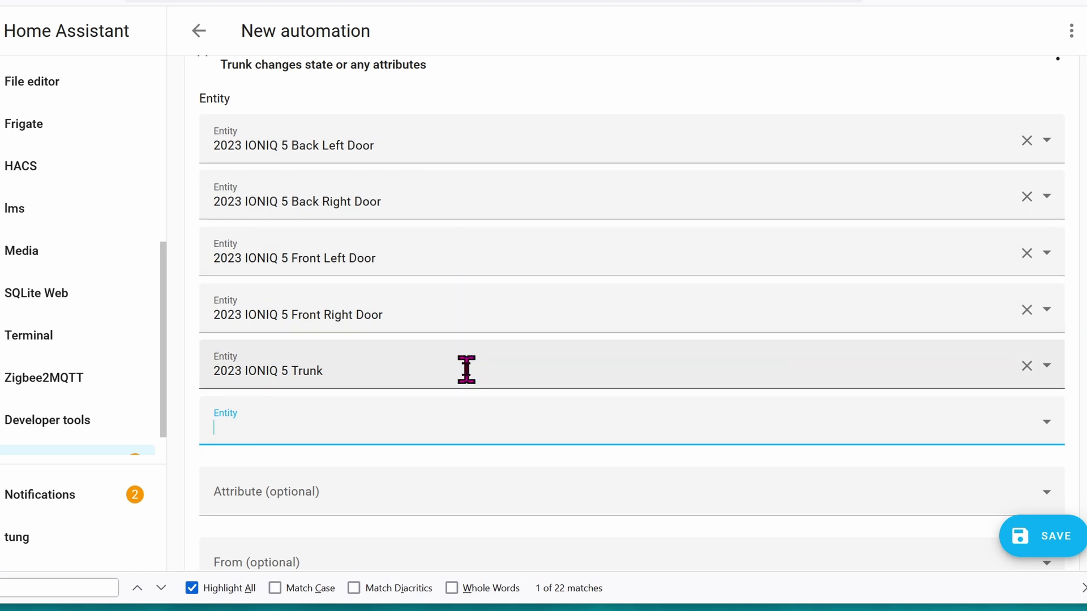
scroll(466, 369, "down", 5)
left_click(366, 370)
type("Open")
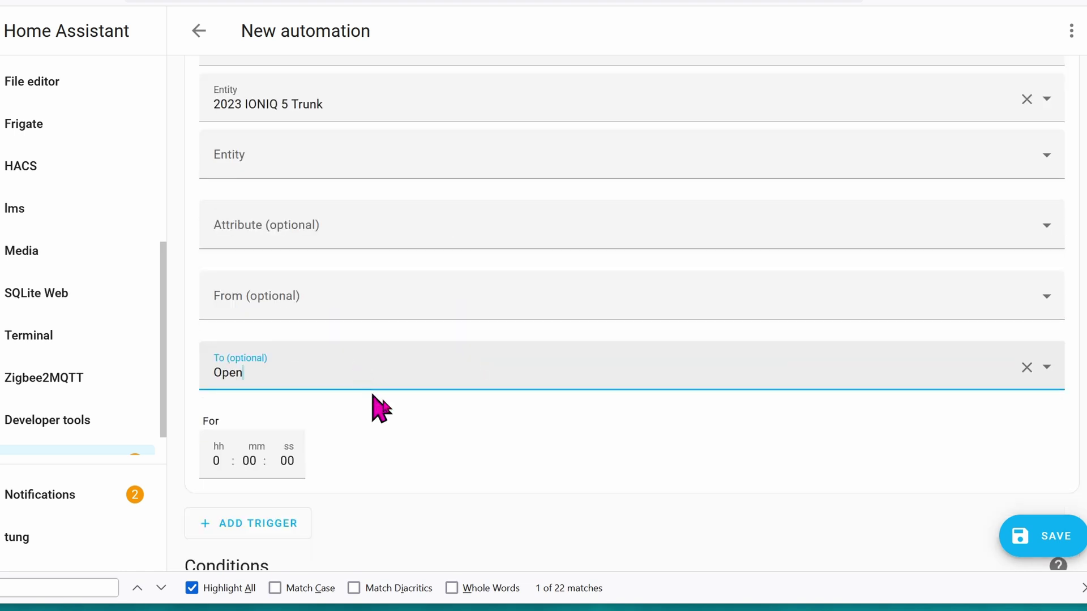
left_click(329, 428)
left_click(251, 459)
type("10")
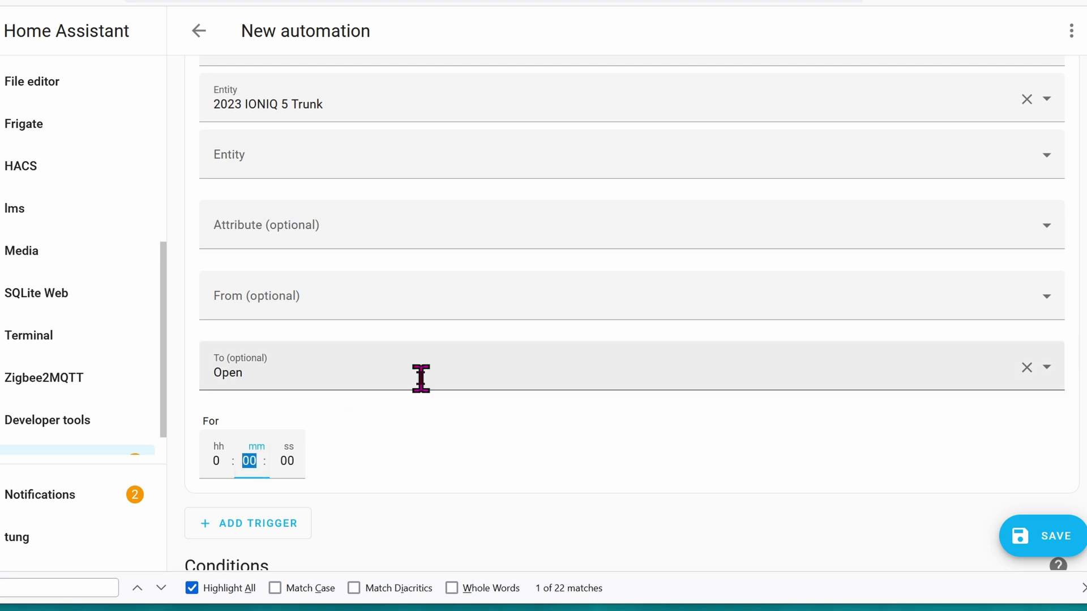
scroll(453, 419, "down", 3)
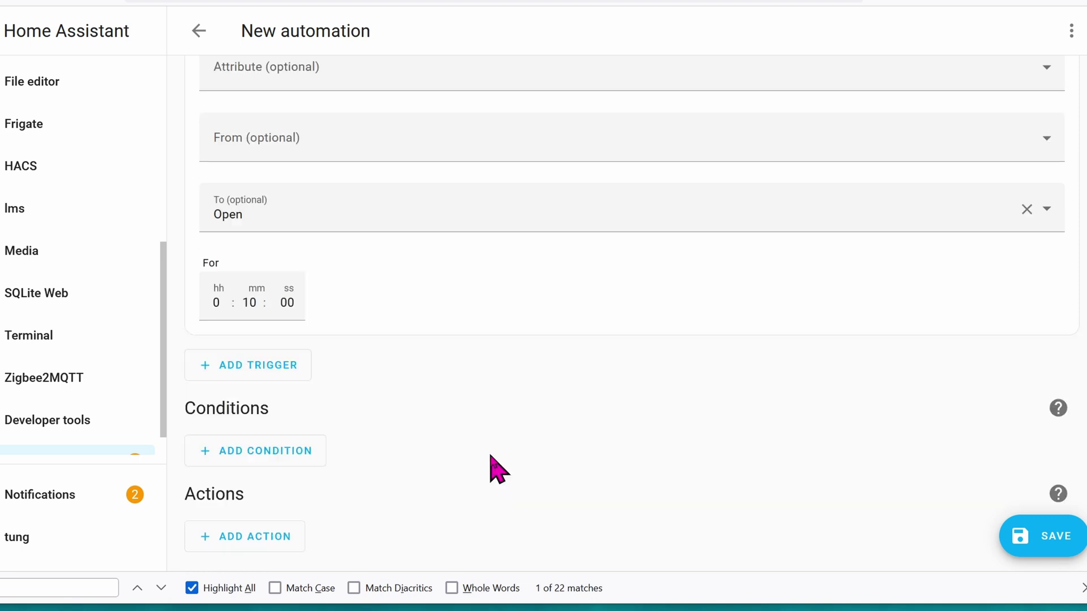
Add a notify.telegram service action and begin typing its message.
left_click(277, 540)
left_click(308, 56)
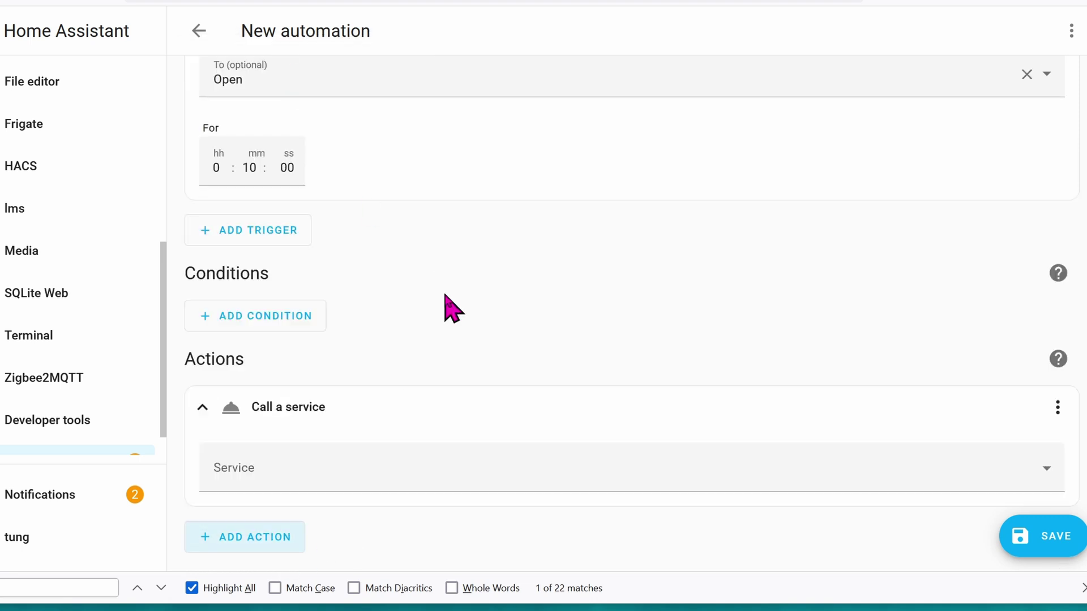
left_click(408, 473)
type("notify.te")
left_click(392, 433)
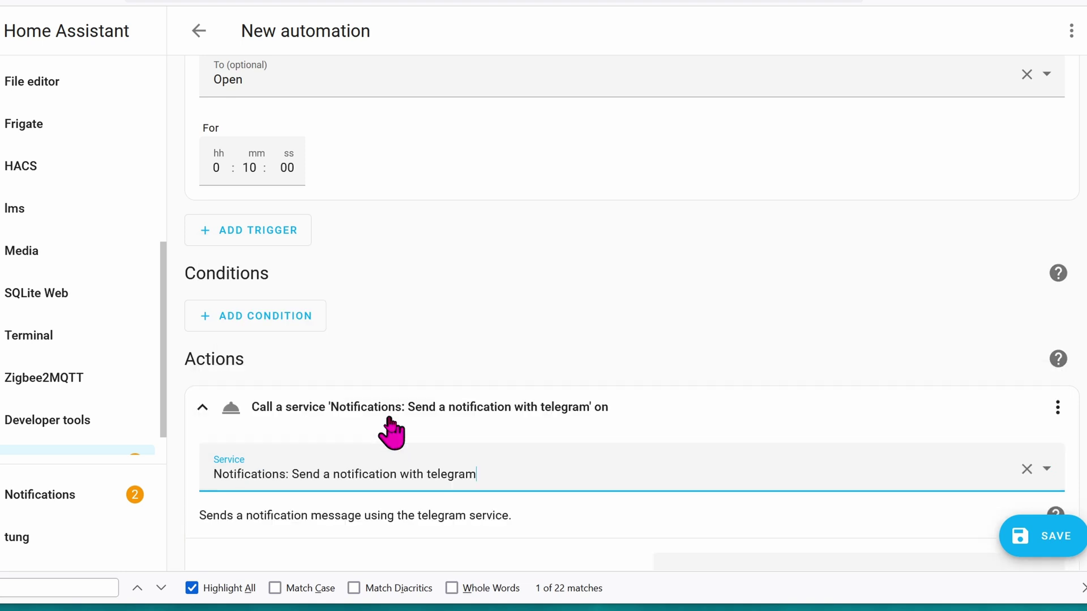
scroll(492, 351, "down", 6)
left_click(679, 249)
type("the")
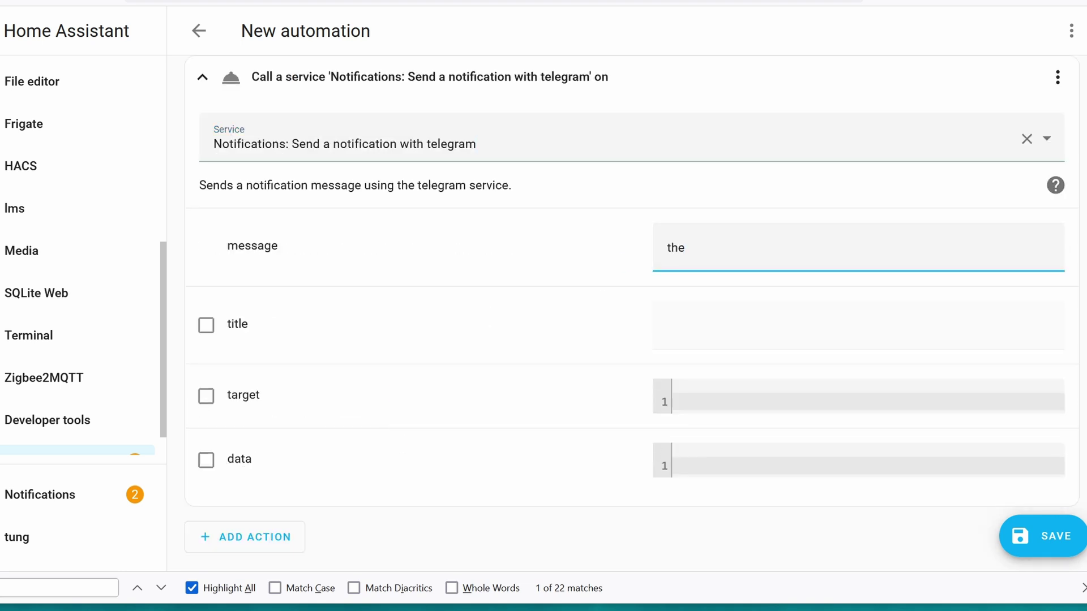
type(" doors are opened too long")
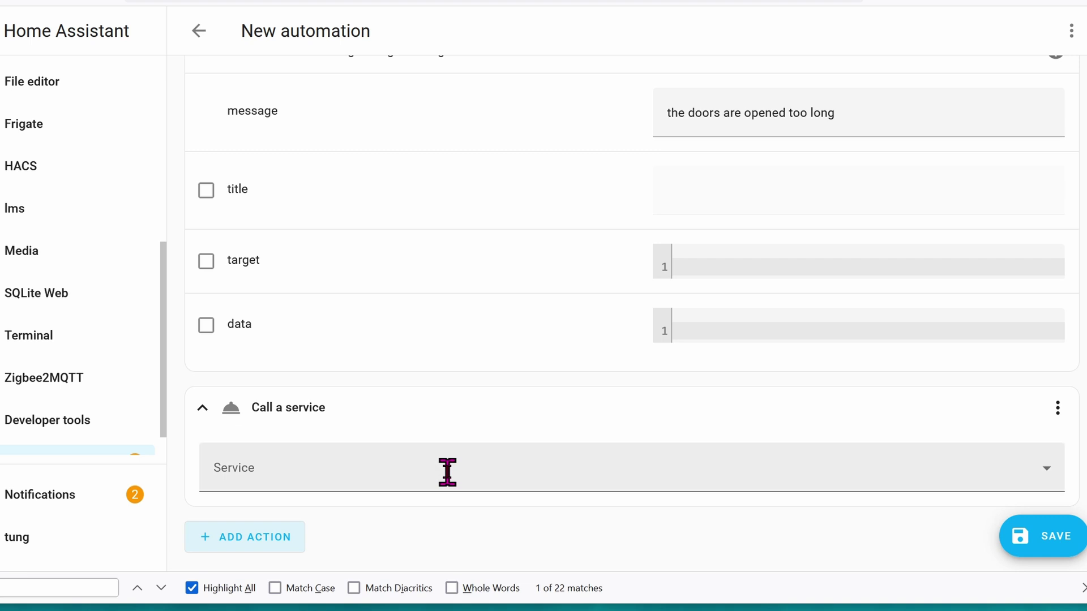
Add a Hyundai / Kia Connect: Lock action on the 2023 IONIQ 5 and save the automation.
left_click(447, 473)
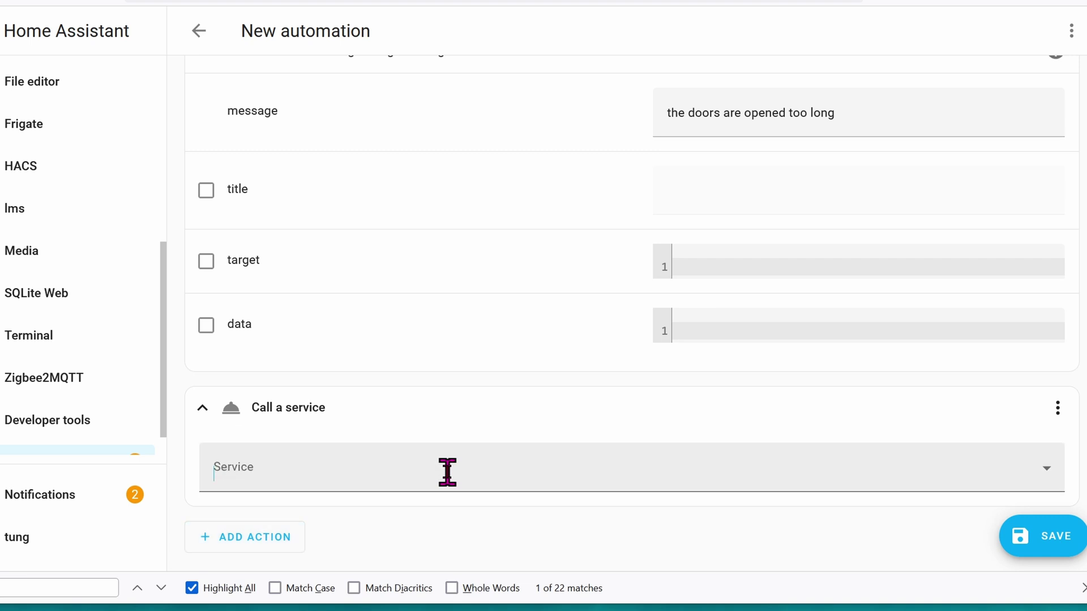
left_click(274, 393)
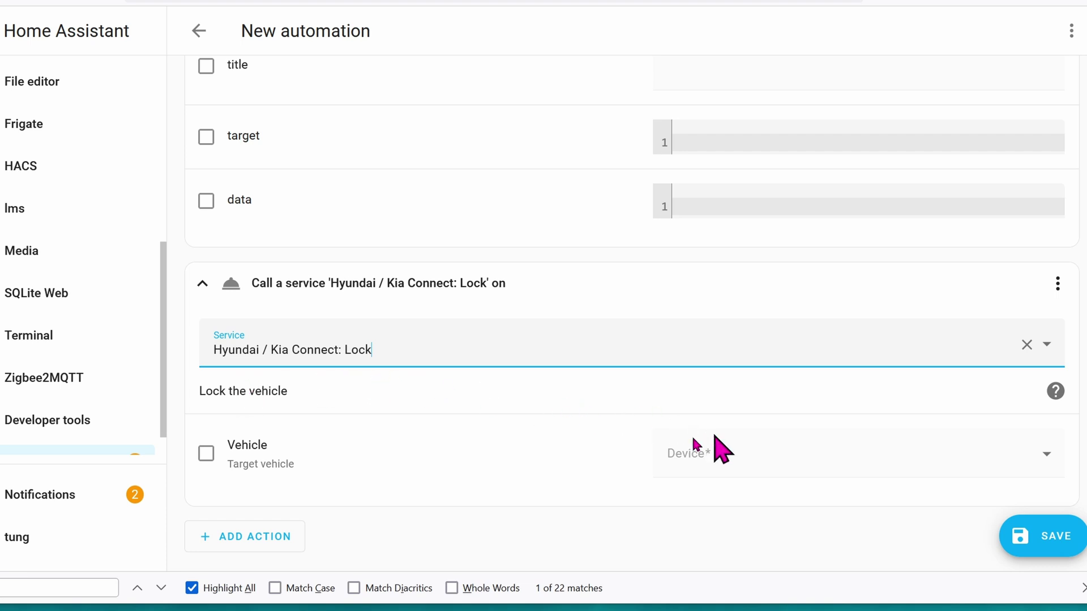
left_click(206, 454)
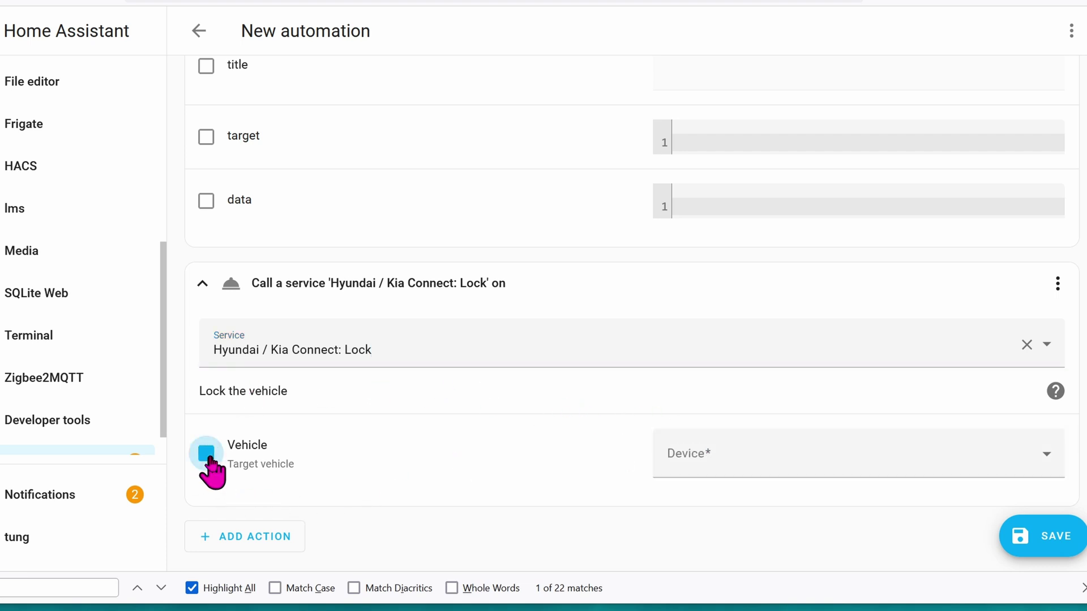
left_click(702, 444)
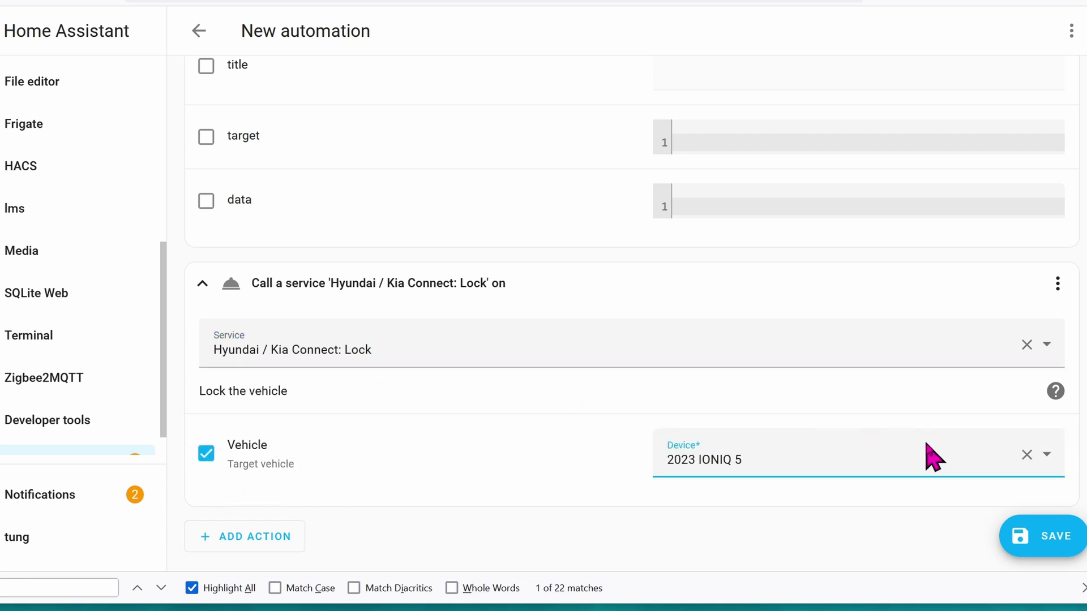
left_click(1046, 549)
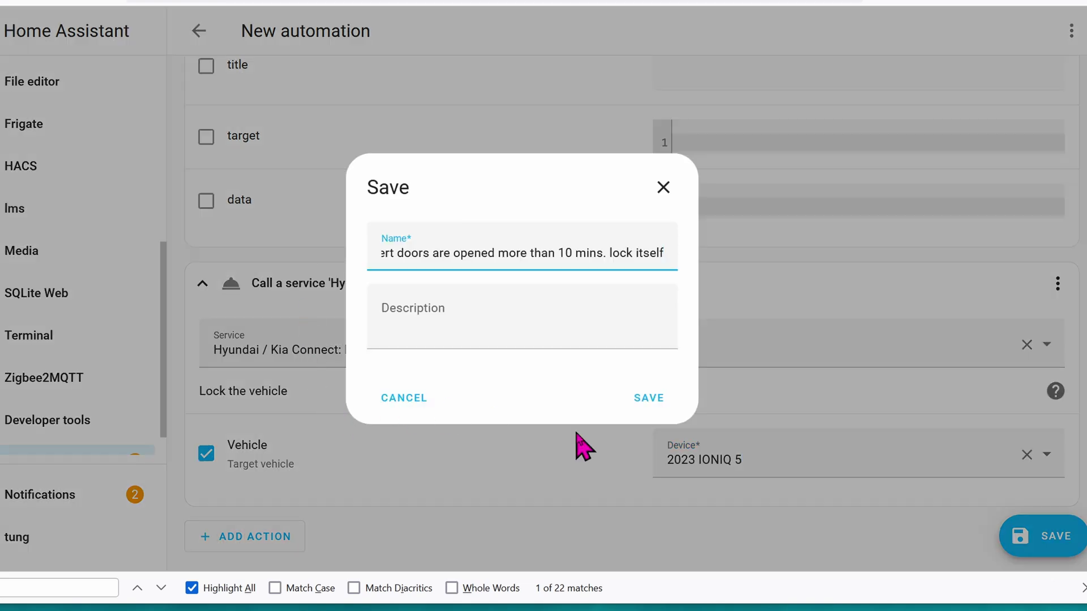
left_click(645, 399)
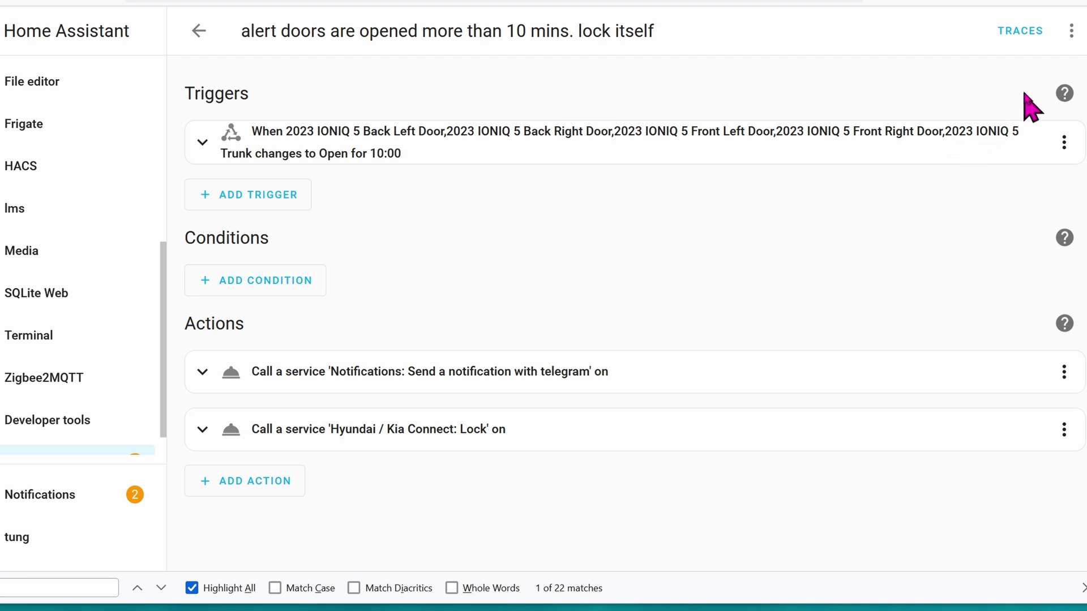
Duplicate the door-open automation and change its trigger duration from 10 minutes to 00.
left_click(1075, 34)
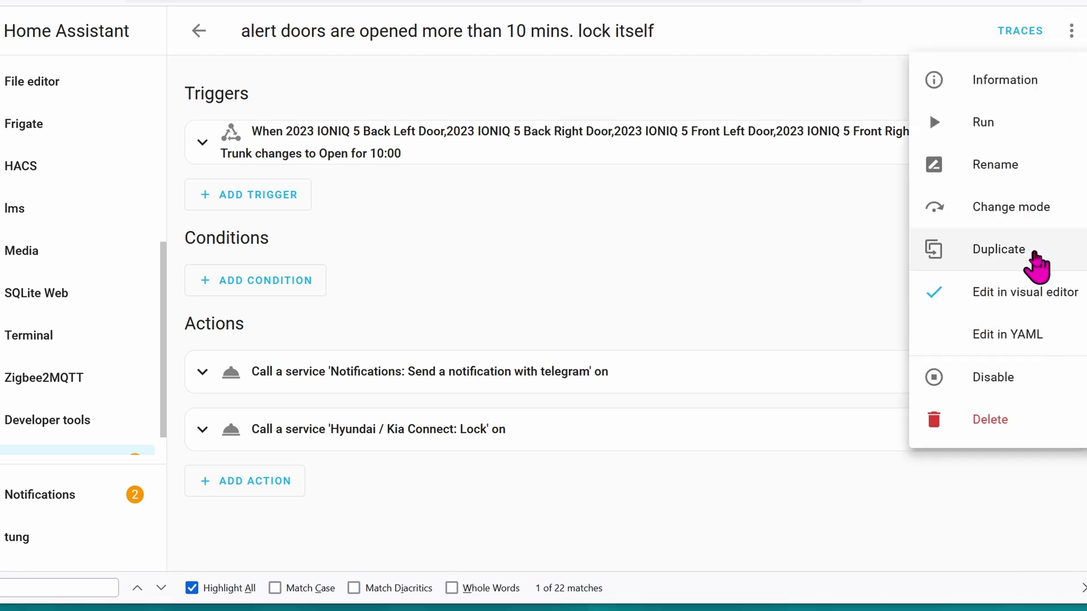
left_click(1035, 256)
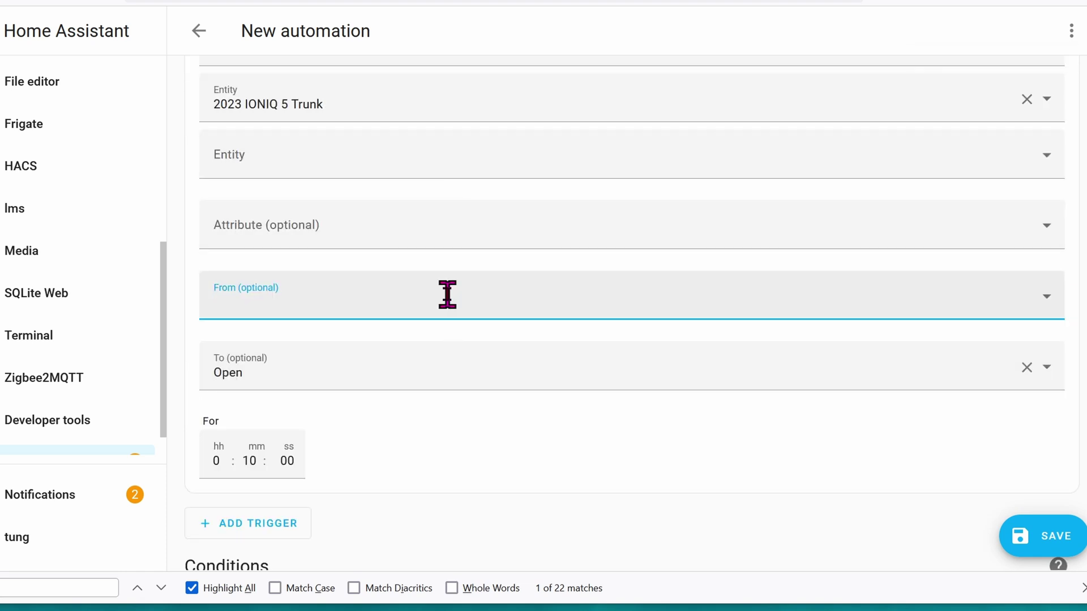
left_click(249, 461)
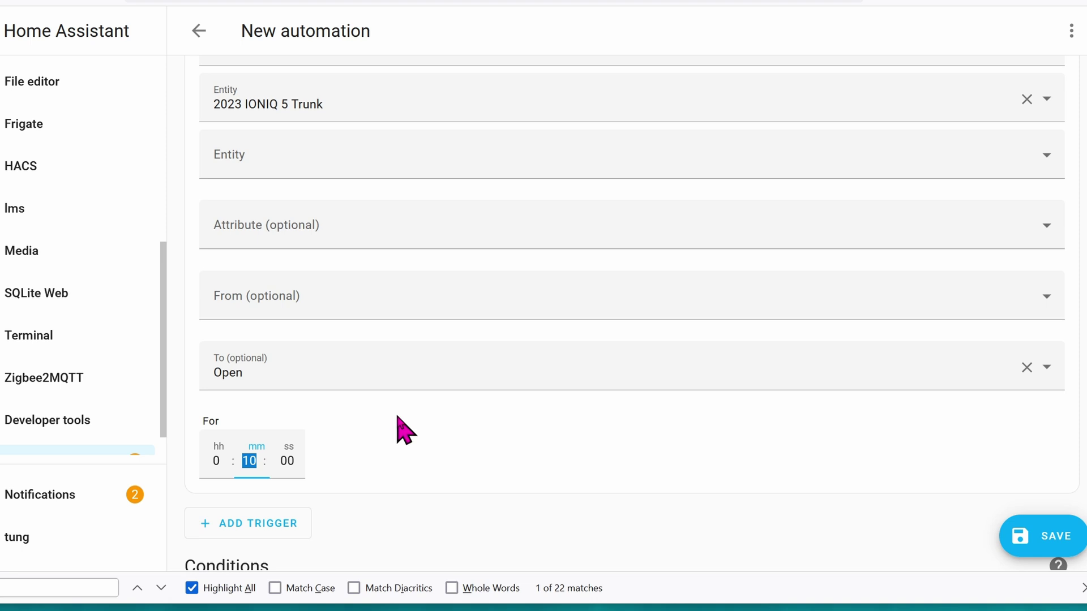
type("00")
left_click(437, 468)
scroll(437, 468, "down", 5)
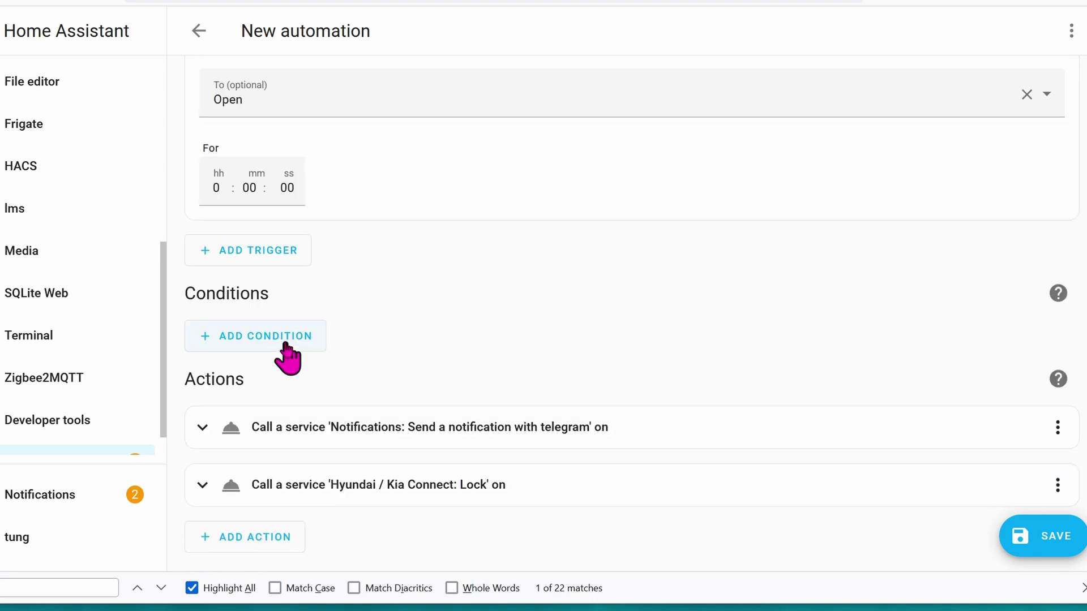
left_click(286, 354)
Add a Time condition so the automation runs only between 10:00 PM and 7:00 AM.
left_click(210, 163)
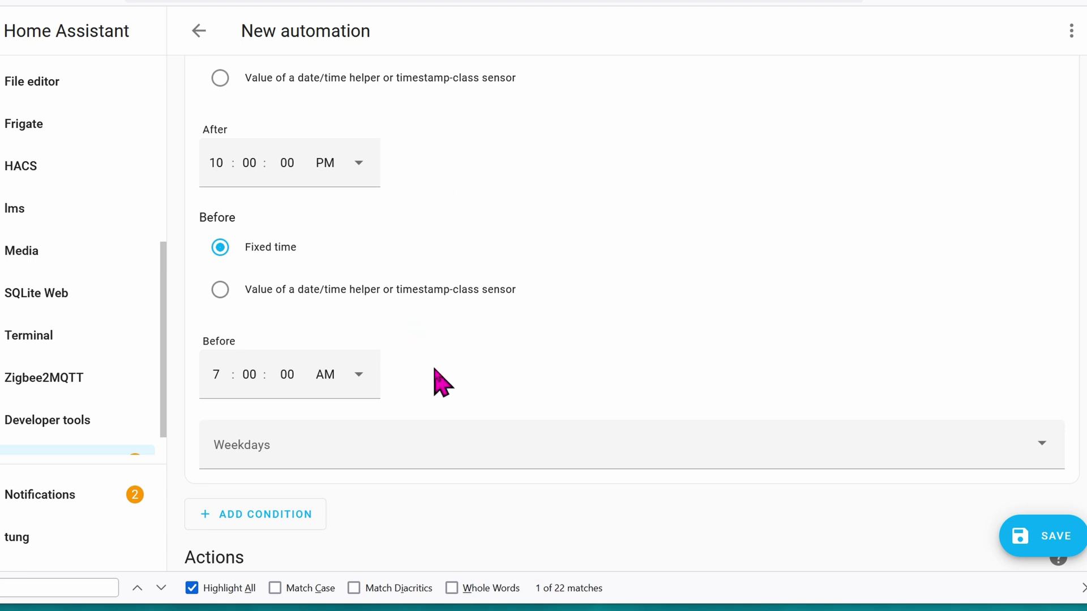
scroll(452, 396, "down", 3)
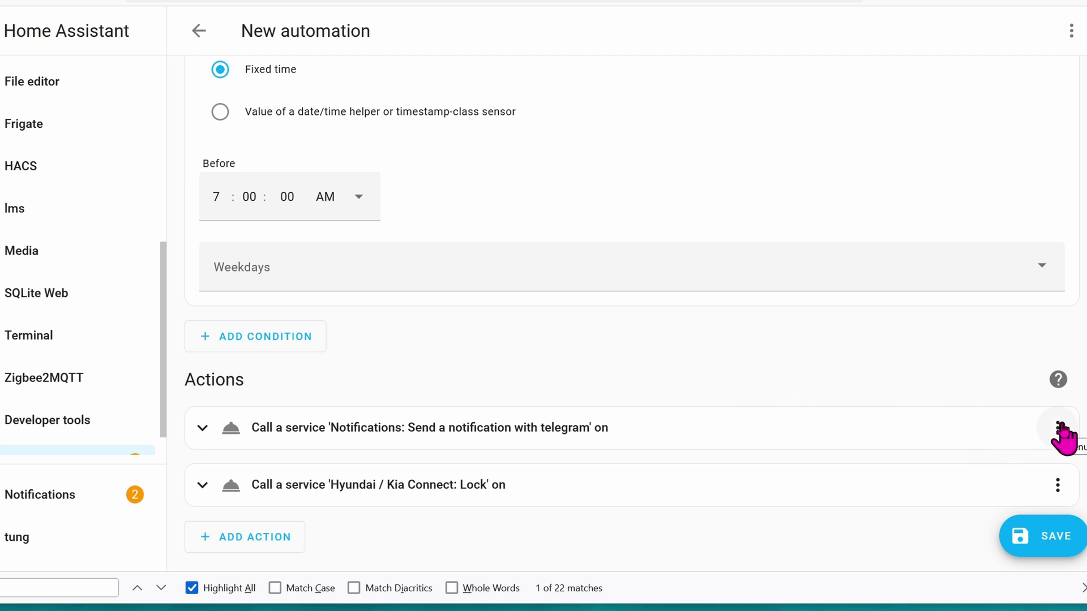
Replace the Telegram notification text with 'Hyundai doors opened late at night'.
left_click(962, 428)
scroll(886, 243, "down", 5)
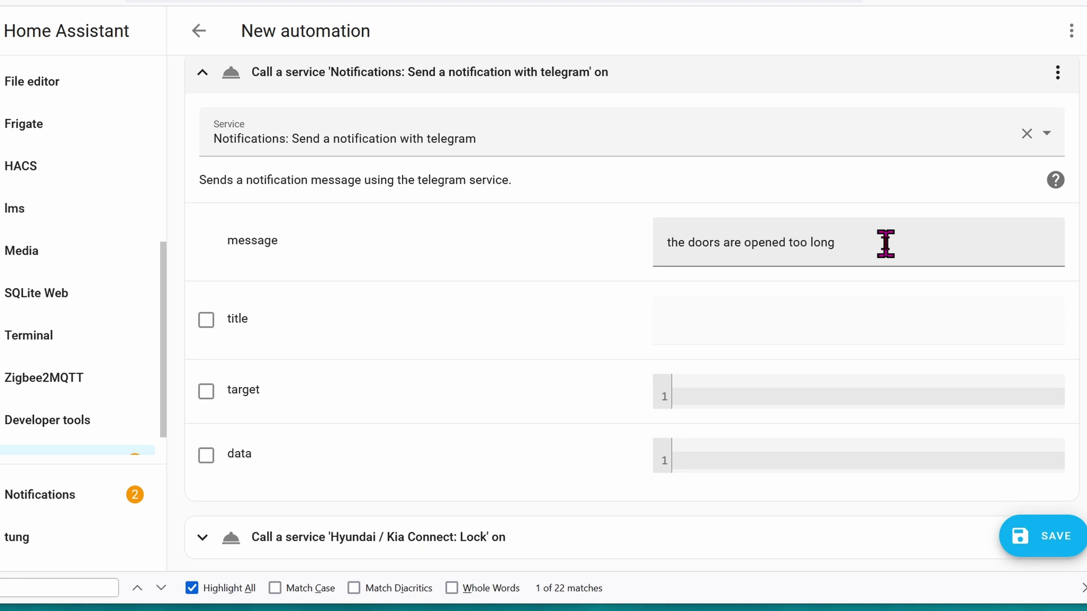
left_click_drag(886, 243, 644, 214)
type("Hyundai doors opened late at night")
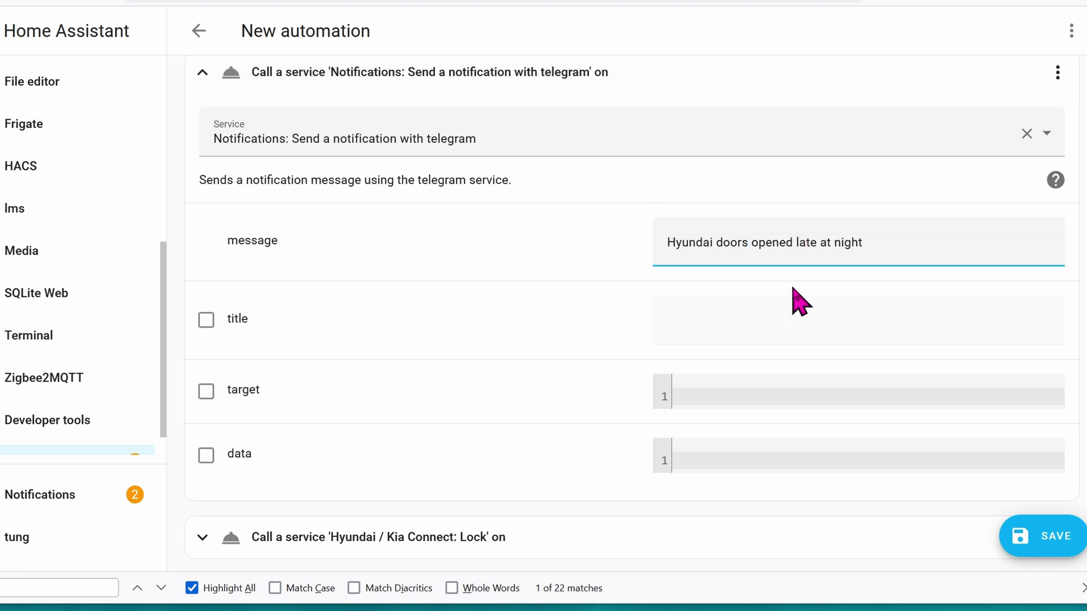
scroll(799, 300, "down", 1)
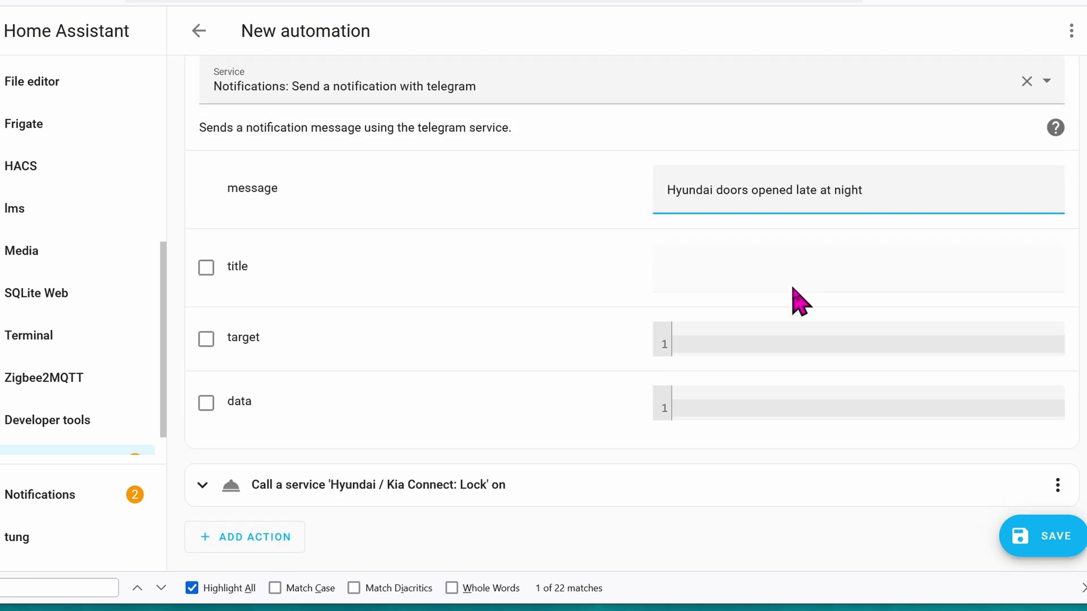
Add a Light: Turn on action targeting Light 2nd bed back.
left_click(255, 538)
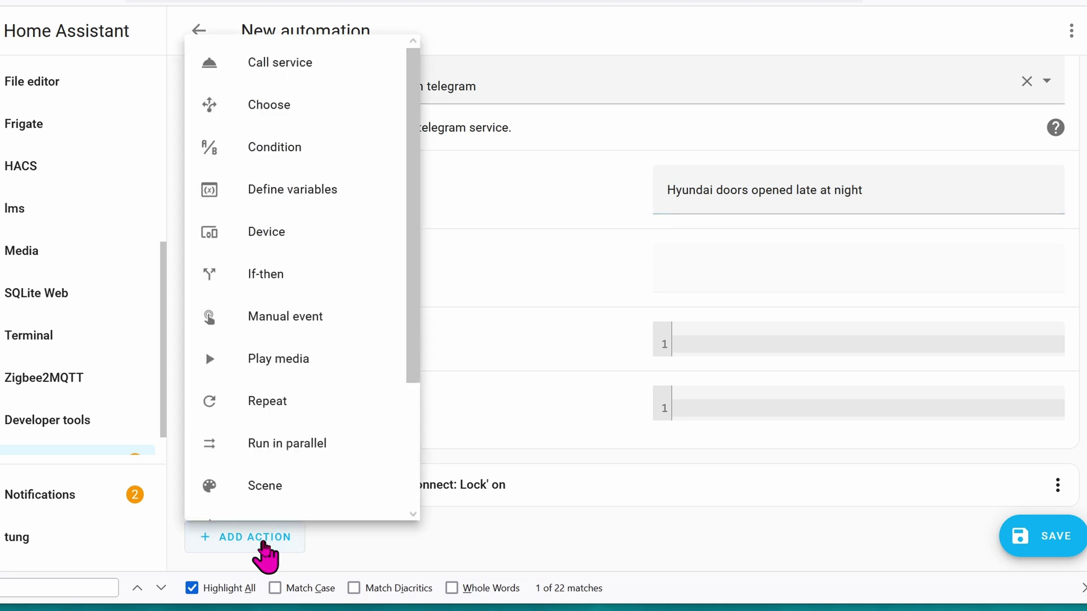
left_click(261, 60)
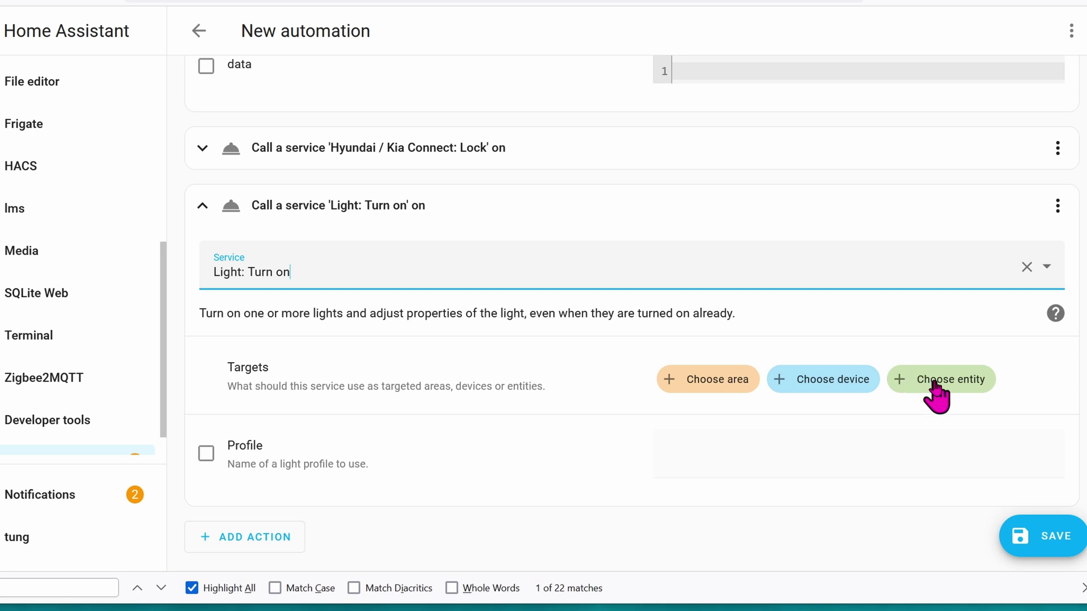
left_click(917, 385)
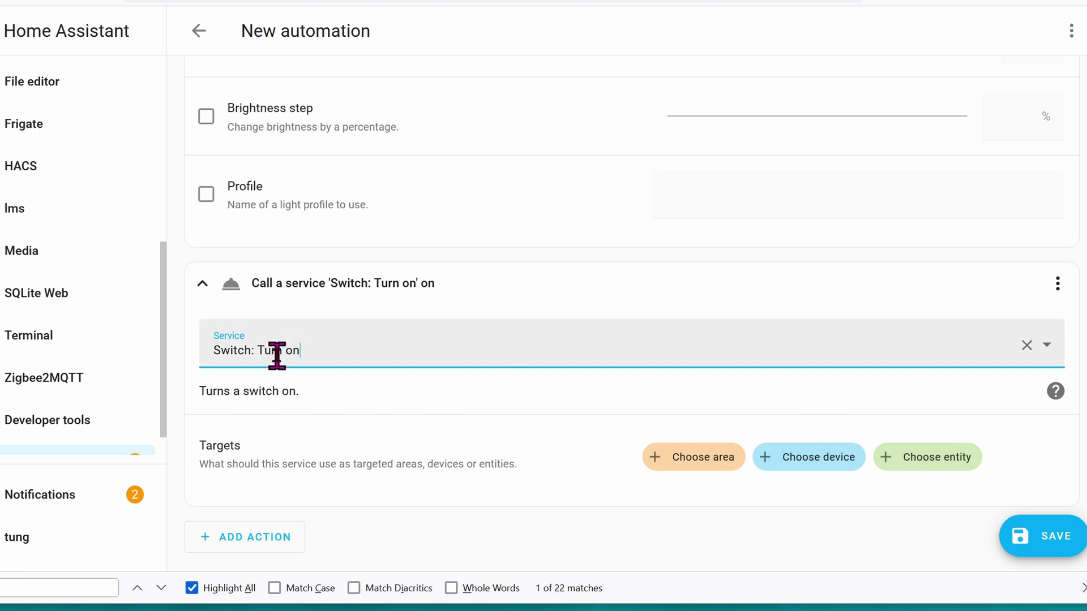
Add a Switch: Turn on action for the light driveway LED, then save.
left_click(944, 463)
type("switch.garage_out_led")
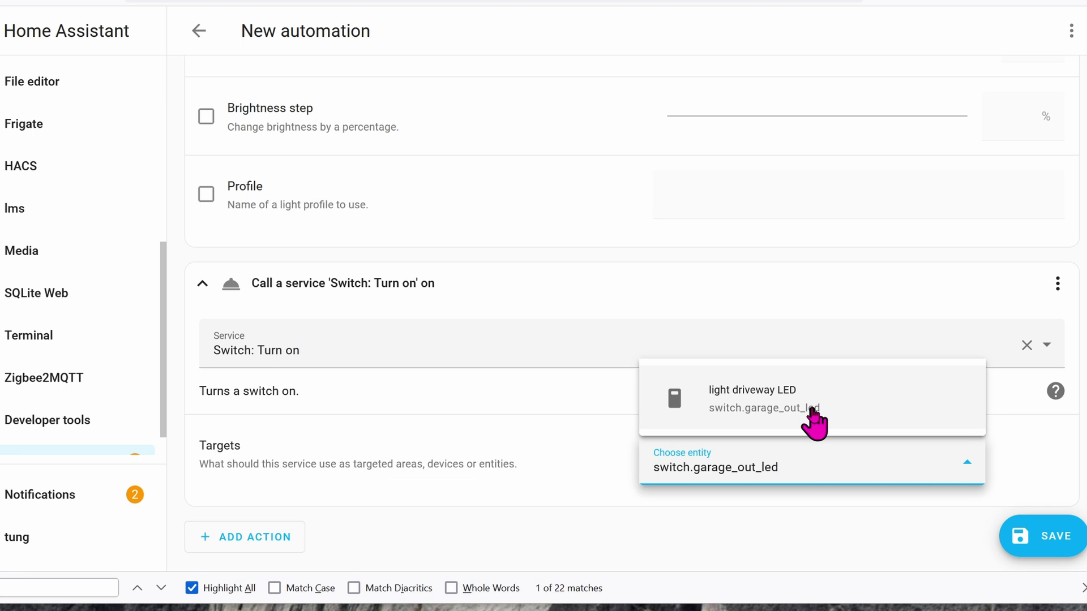
left_click(813, 418)
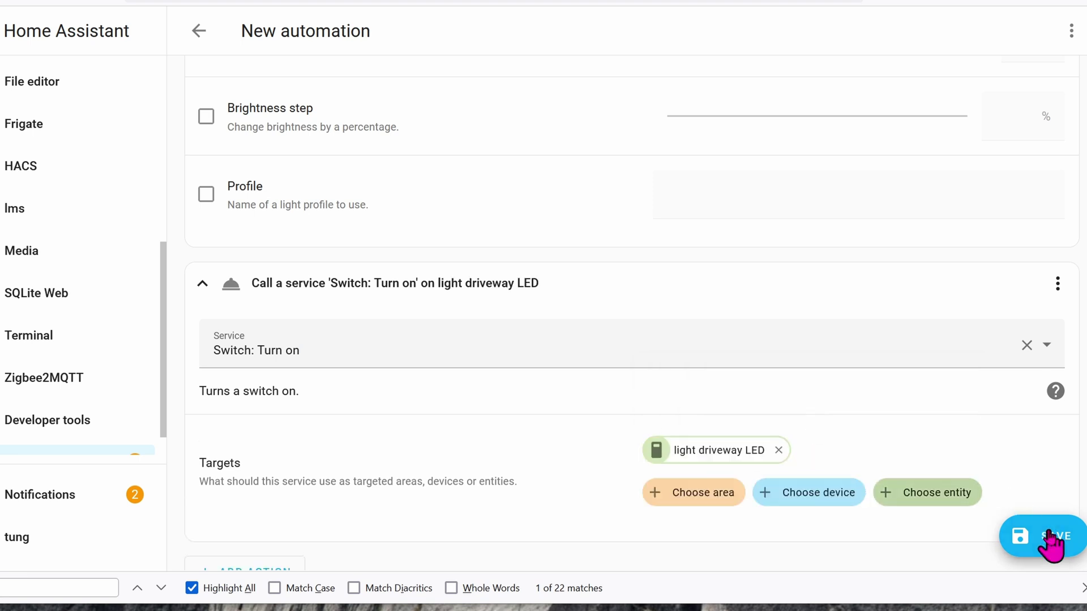
left_click(1051, 545)
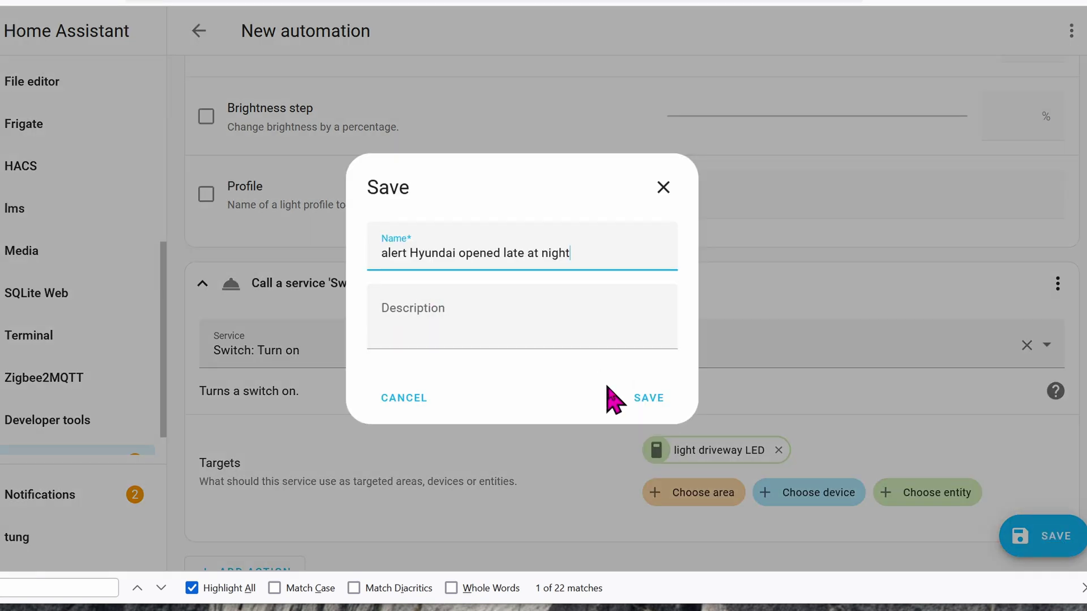
Save the automation as 'alert Hyundai opened late at night' and return to the 2023 IONIQ 5 device page.
left_click(649, 399)
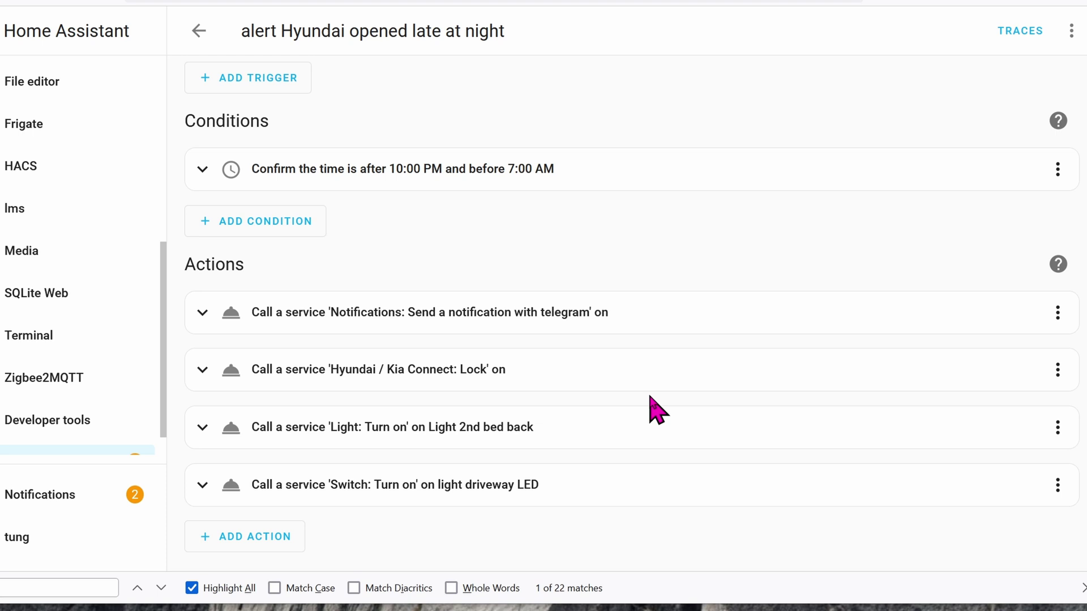
key("alt+Left")
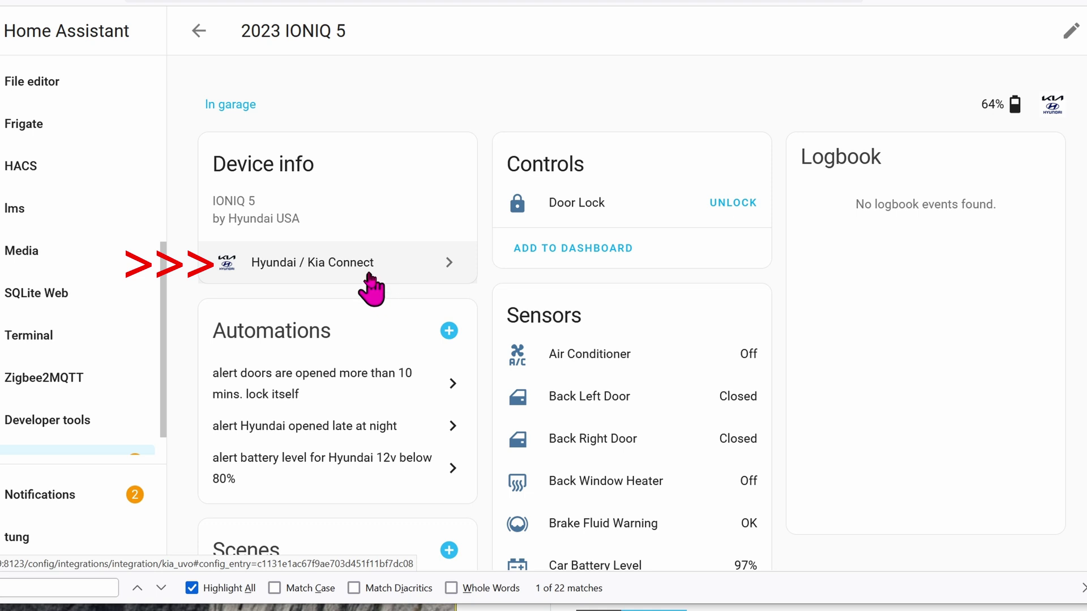
Change the Hyundai / Kia Connect Scan Interval from 30 to 60 minutes and submit the options.
left_click(387, 264)
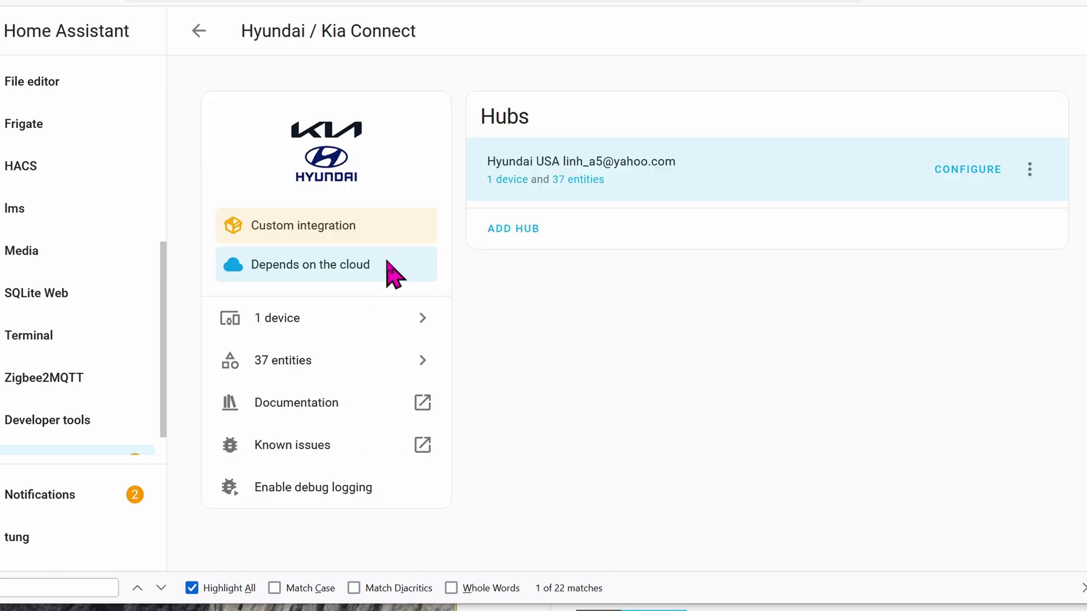
left_click(966, 170)
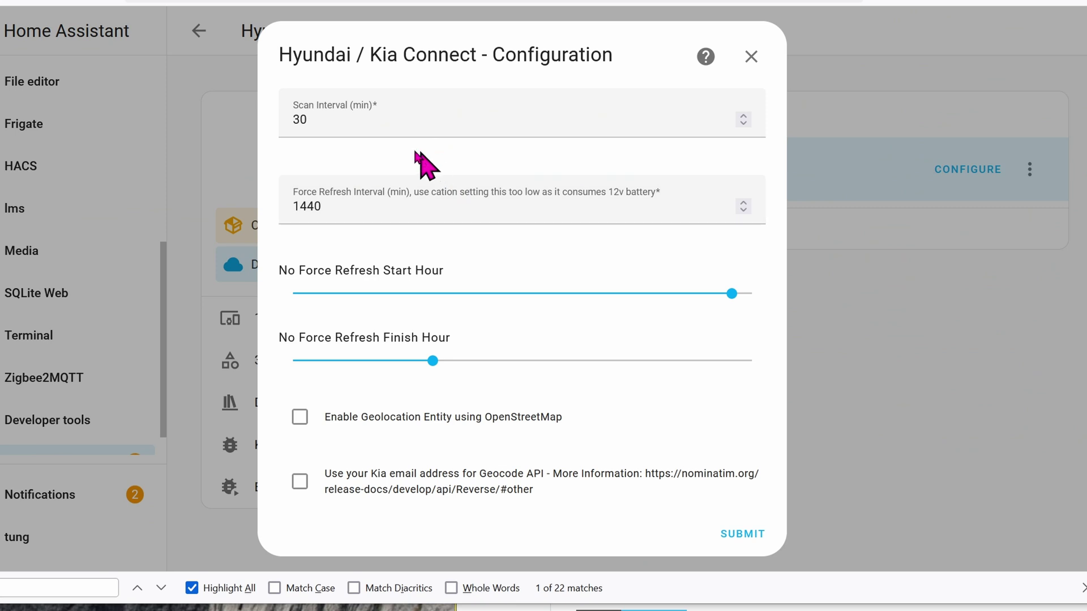
left_click_drag(362, 127, 237, 117)
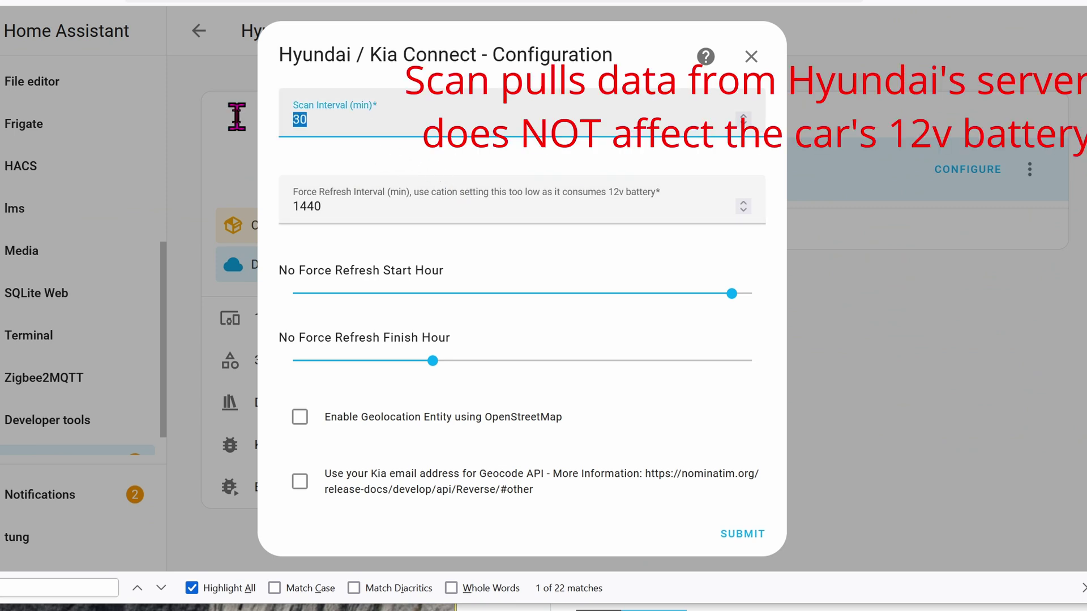
type("60")
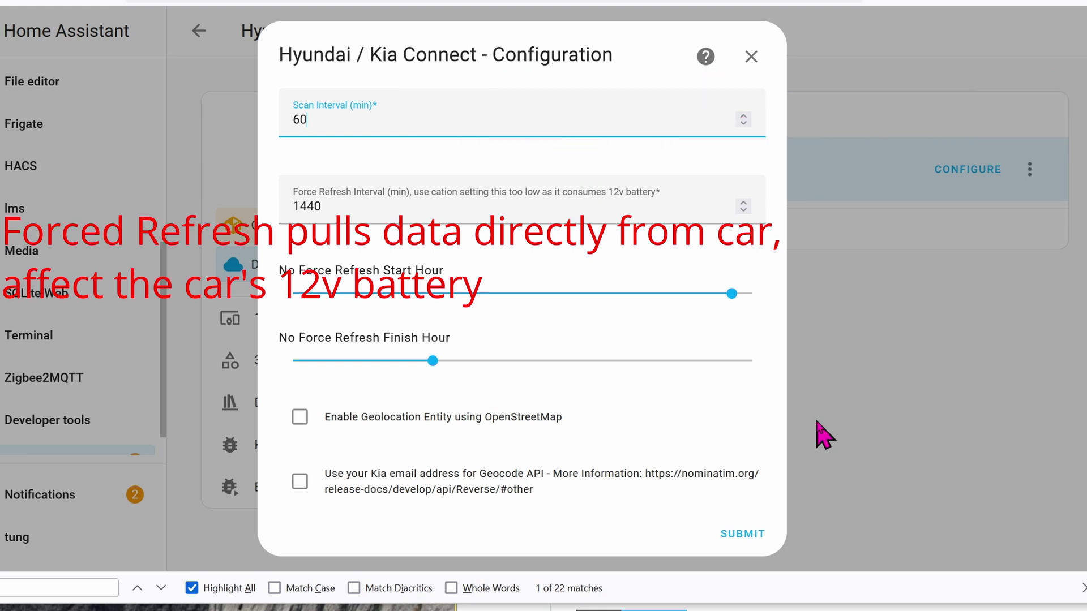
left_click(758, 539)
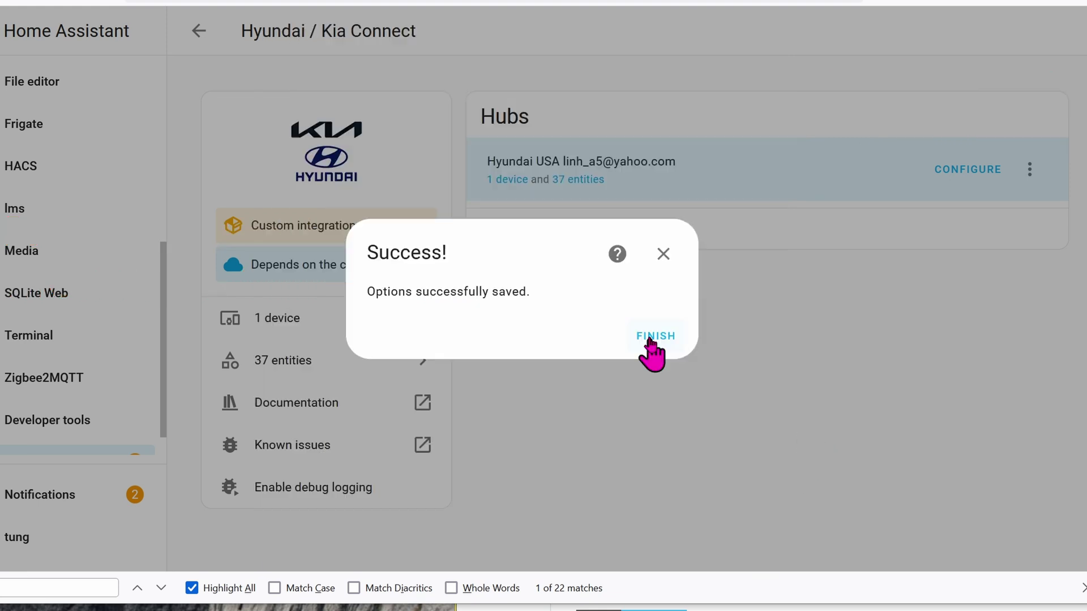
left_click(652, 336)
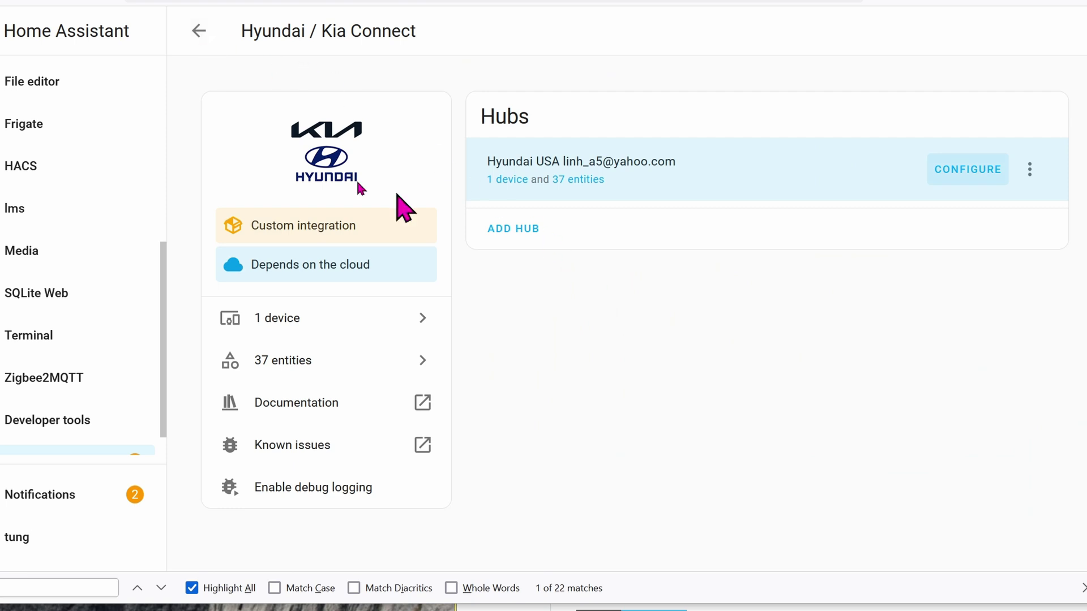
Return to the 2023 IONIQ 5 device page.
left_click(198, 31)
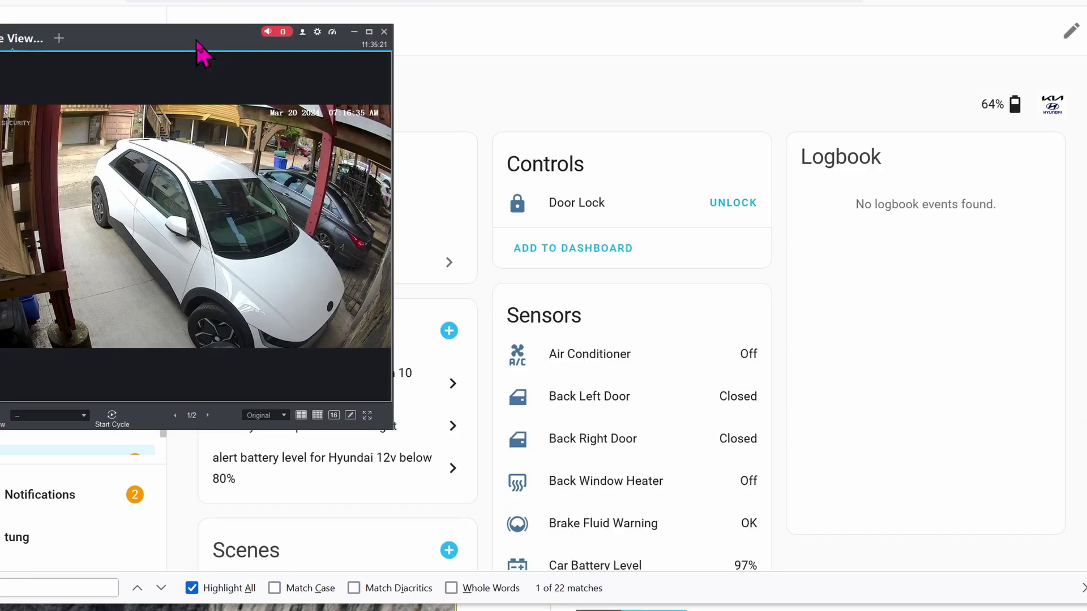
mouse_move(329, 313)
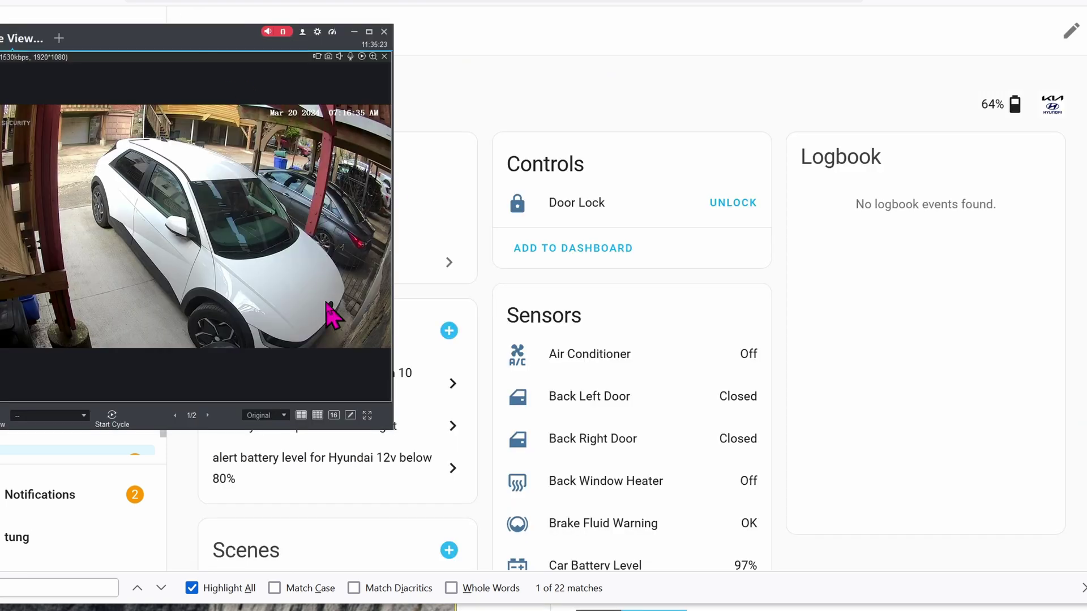